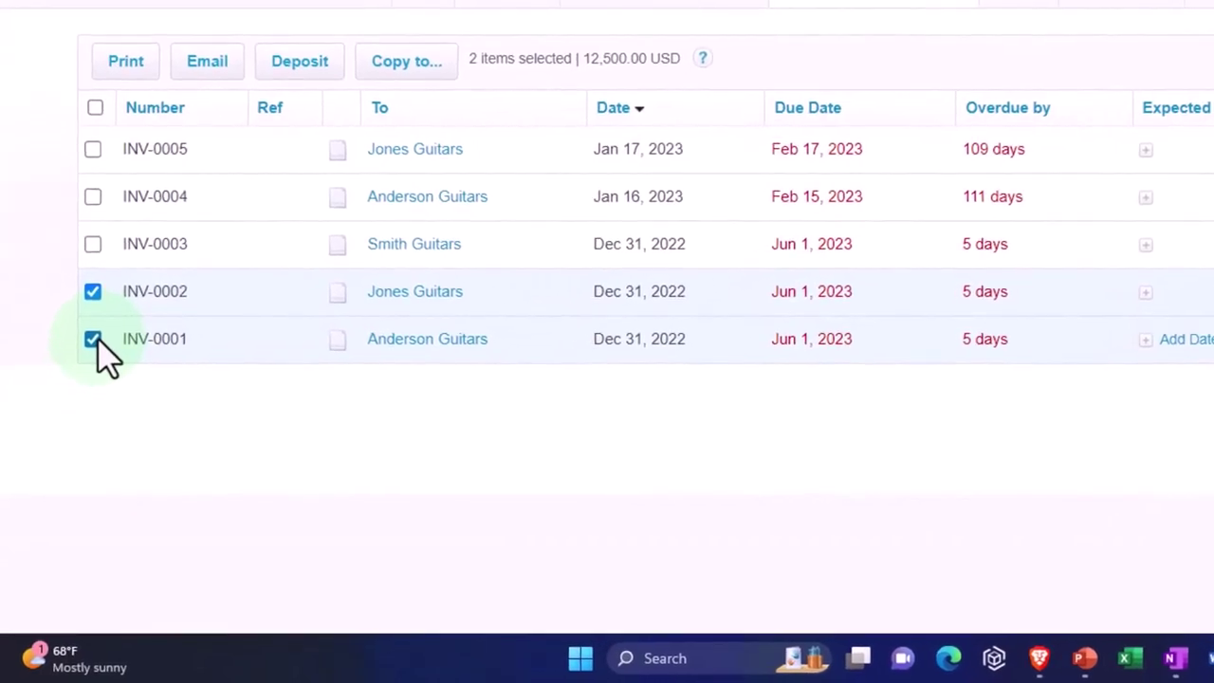
Leave only invoice INV-0001 from Anderson Guitars selected and start a deposit for it.
click(294, 93)
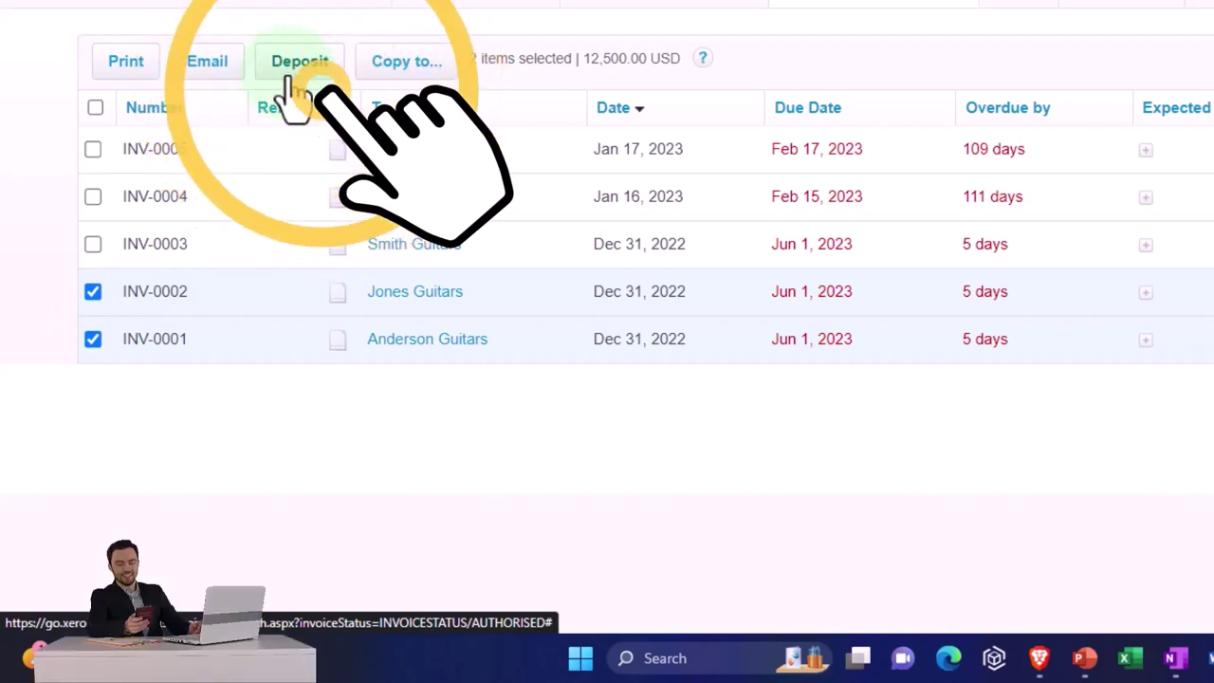
click(92, 292)
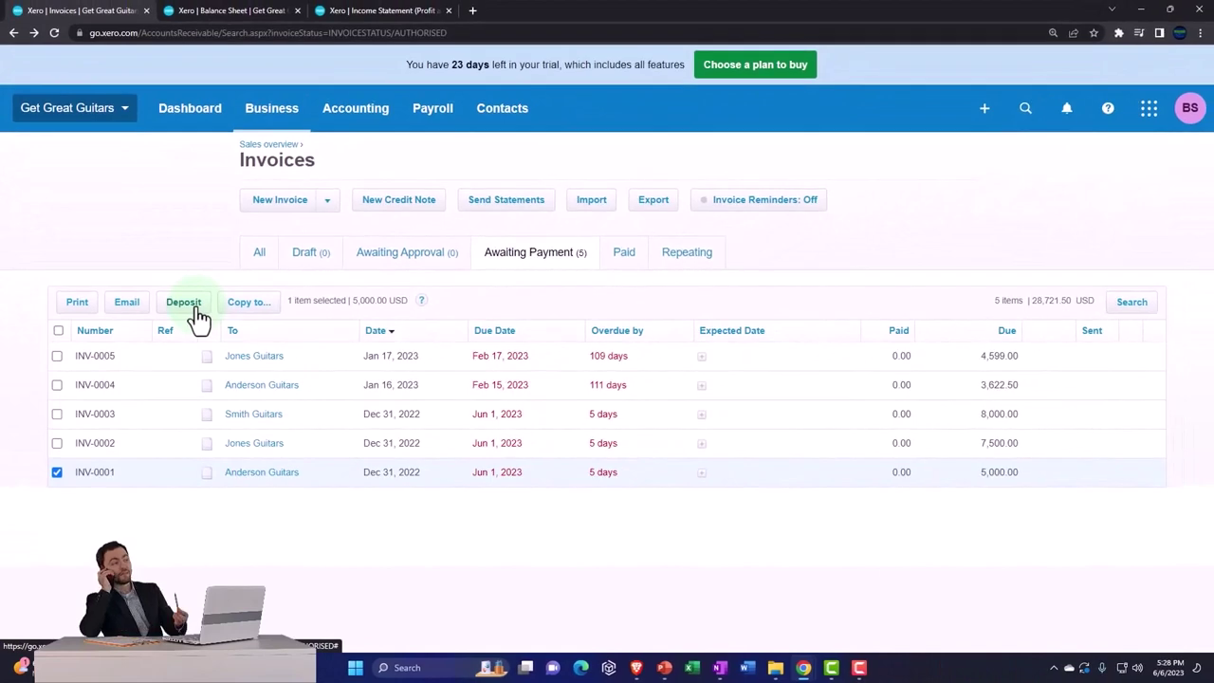
click(186, 304)
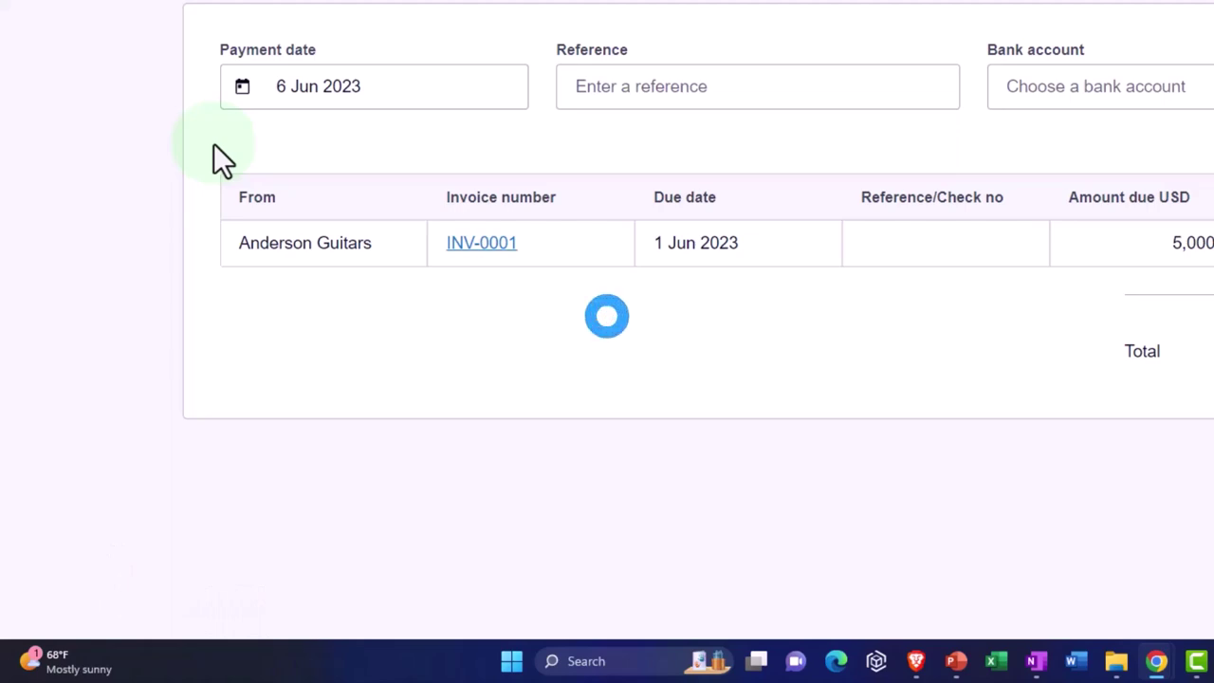
Switch to OneNote to look at the accounting workflow chart covering invoices, received payments and deposits.
click(1035, 661)
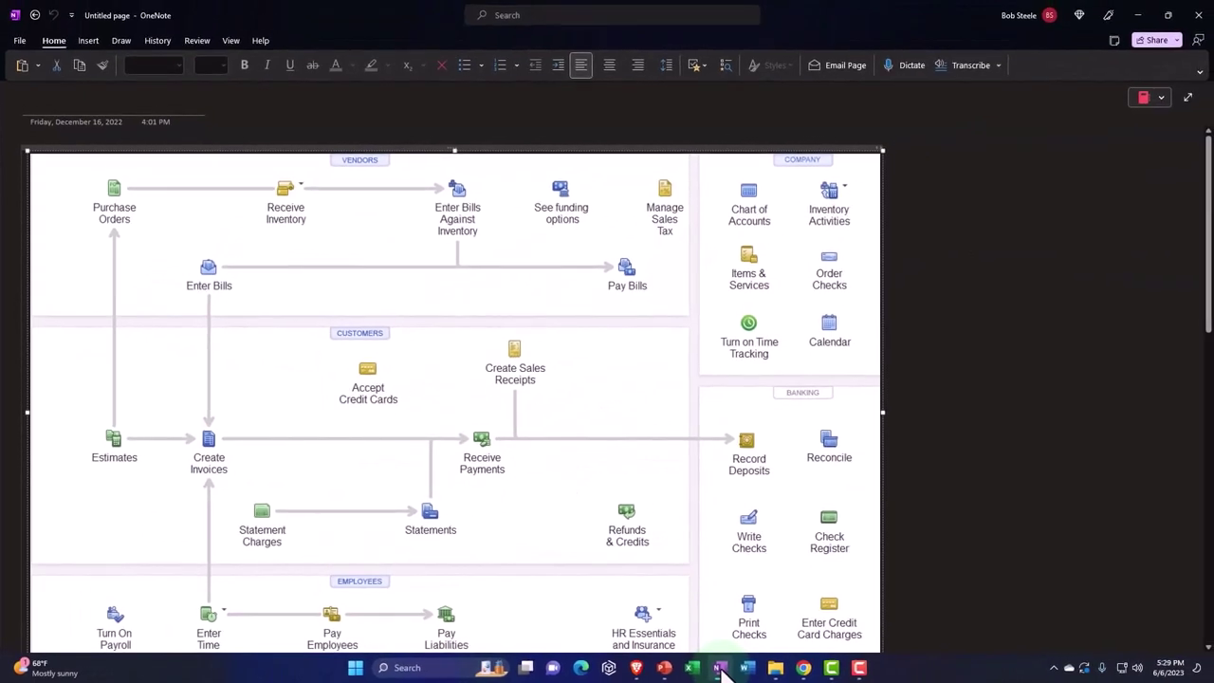
click(721, 669)
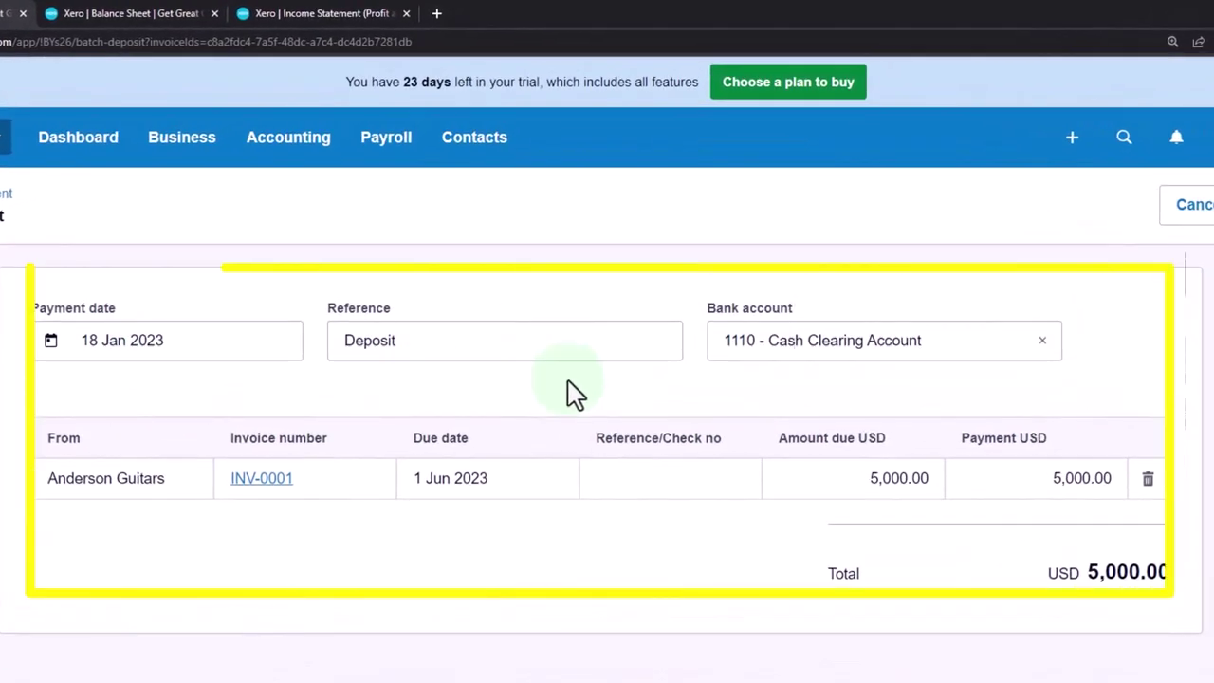
Clear the deposit's bank account and choose 1110 - Cash Clearing Account.
click(1042, 343)
click(971, 344)
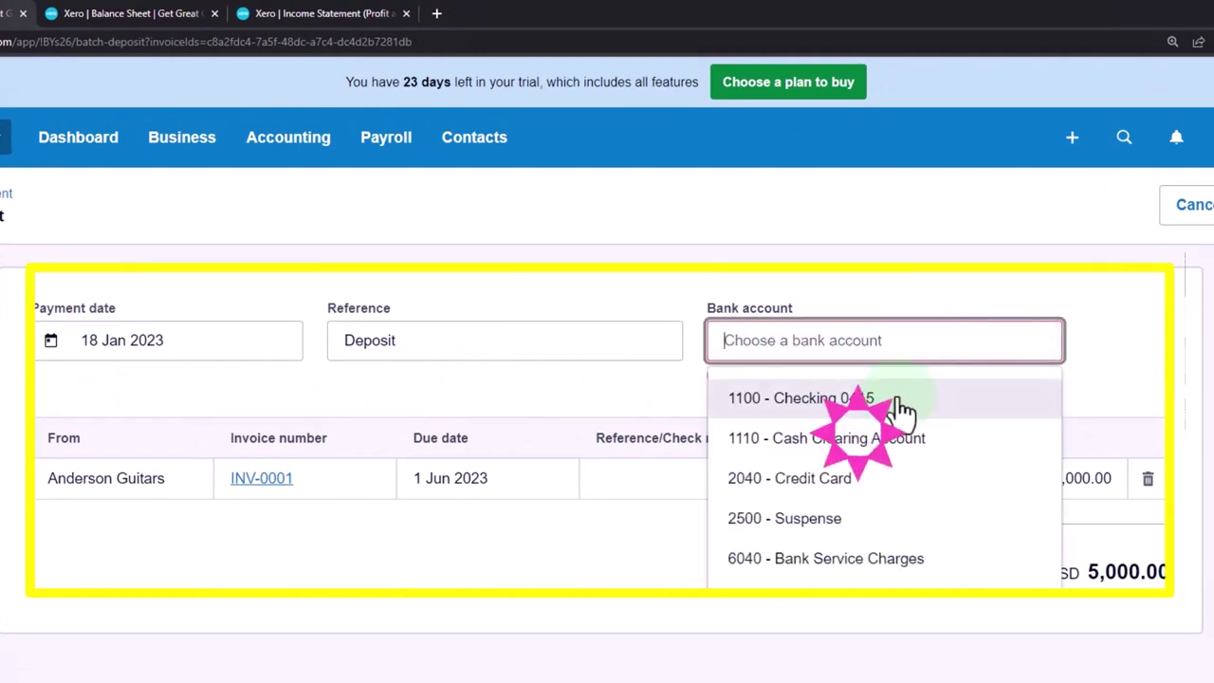
click(905, 445)
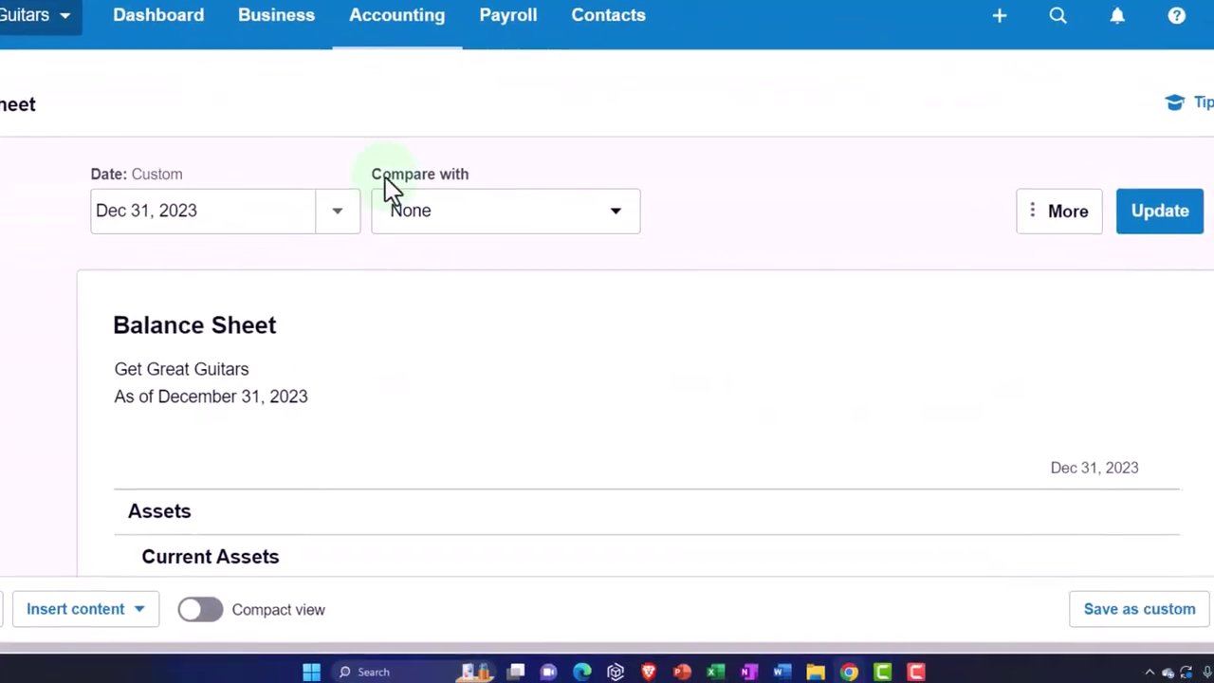
Update the Balance Sheet as of Dec 31, 2023 and examine its current assets.
click(1150, 207)
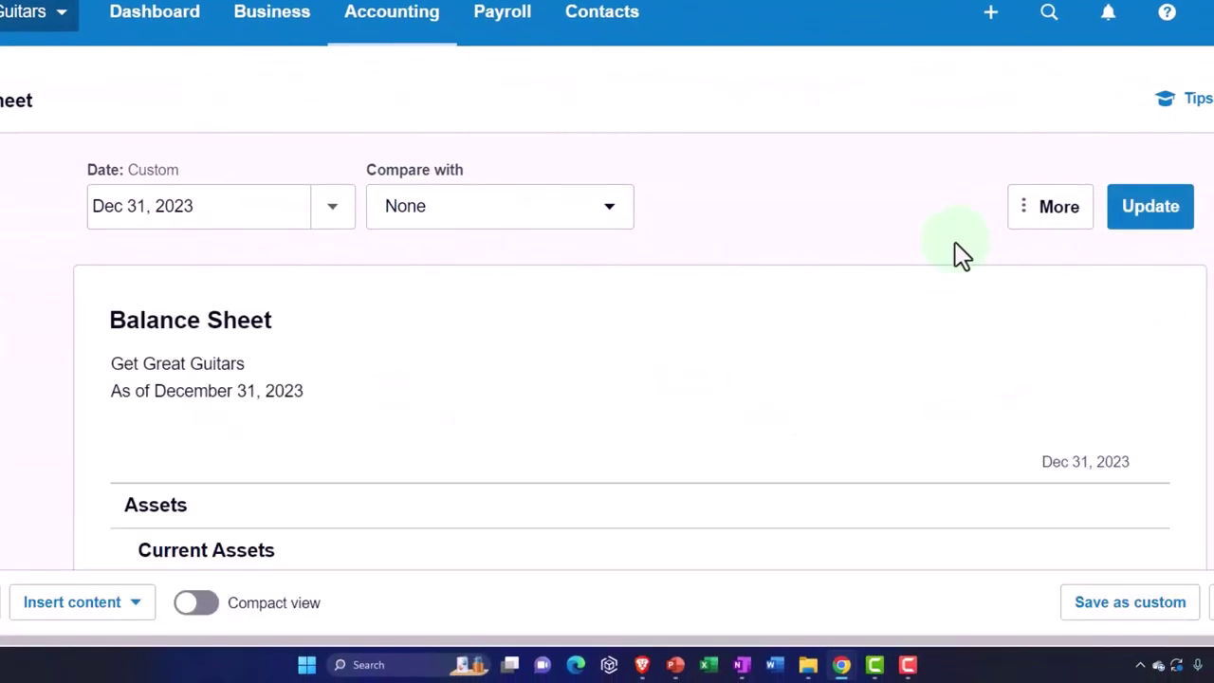
scroll(954, 253, down, 3)
scroll(958, 252, down, 3)
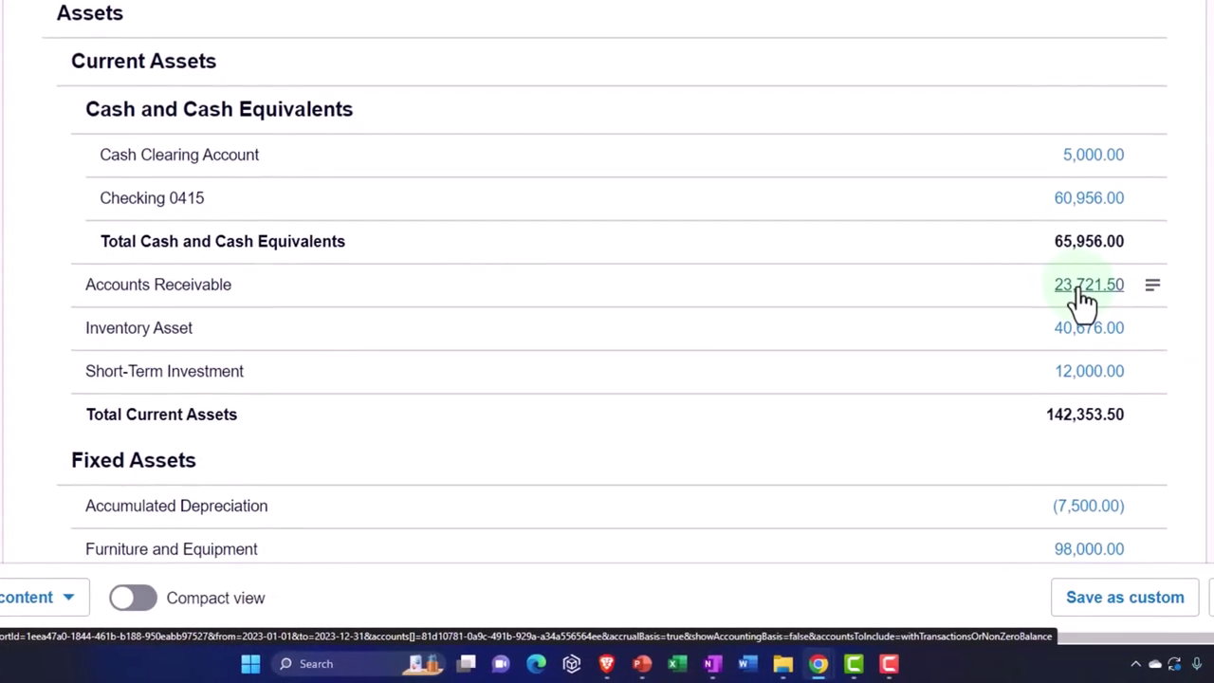
Examine the transactions behind Accounts Receivable on the Balance Sheet, including the INV-0001 payment, and return to the report.
click(1085, 302)
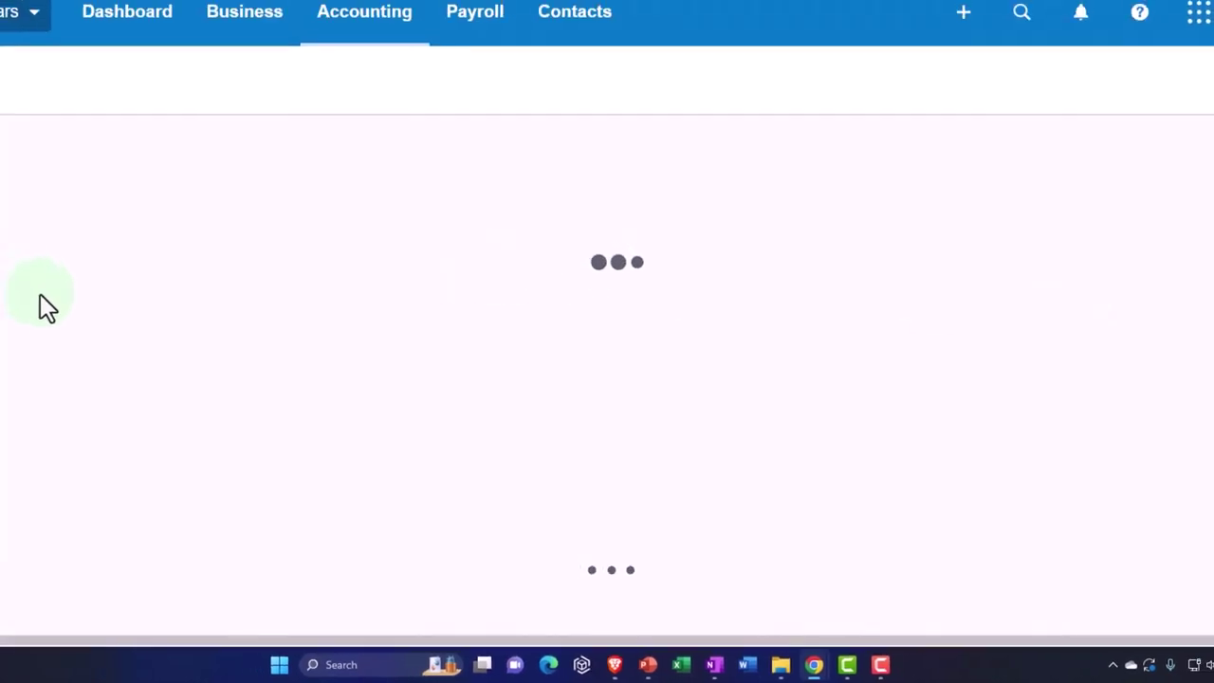
scroll(44, 311, down, 4)
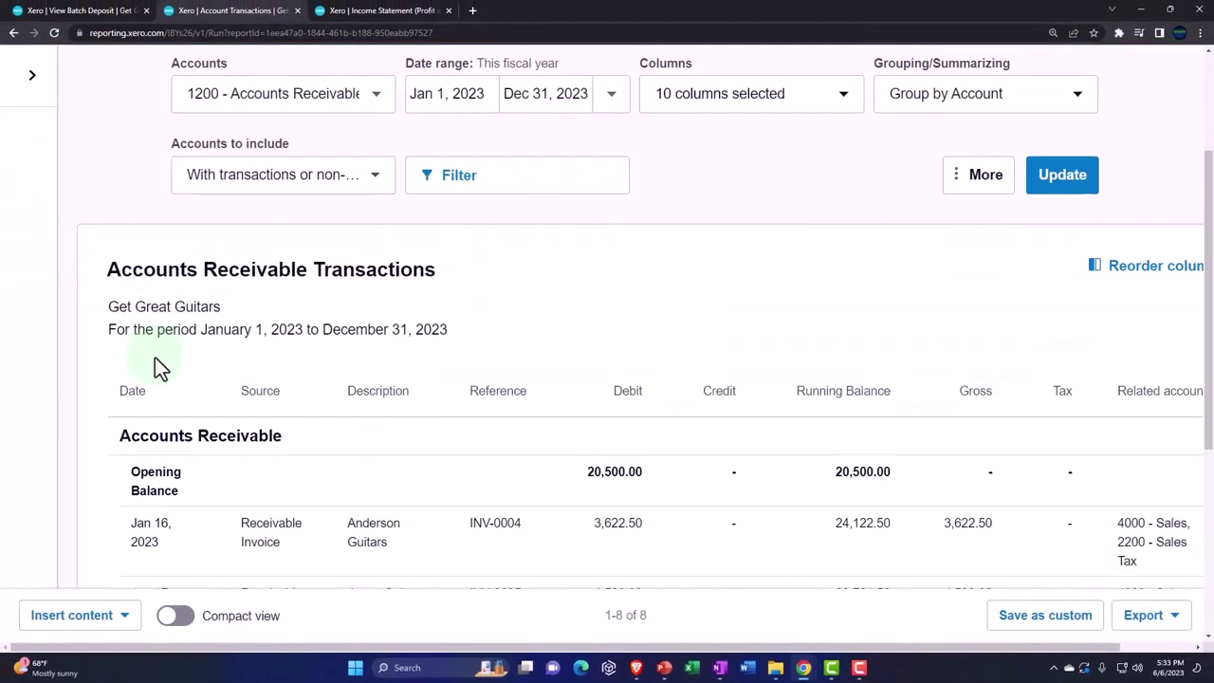
scroll(156, 368, down, 3)
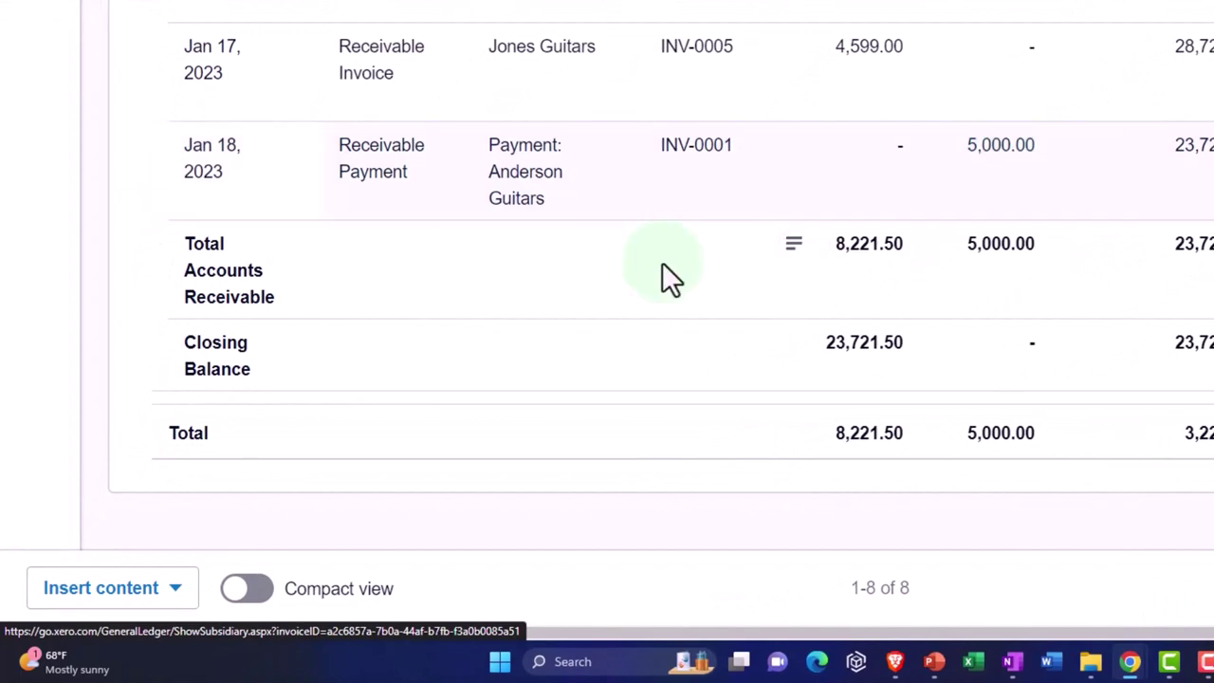
scroll(662, 264, up, 10)
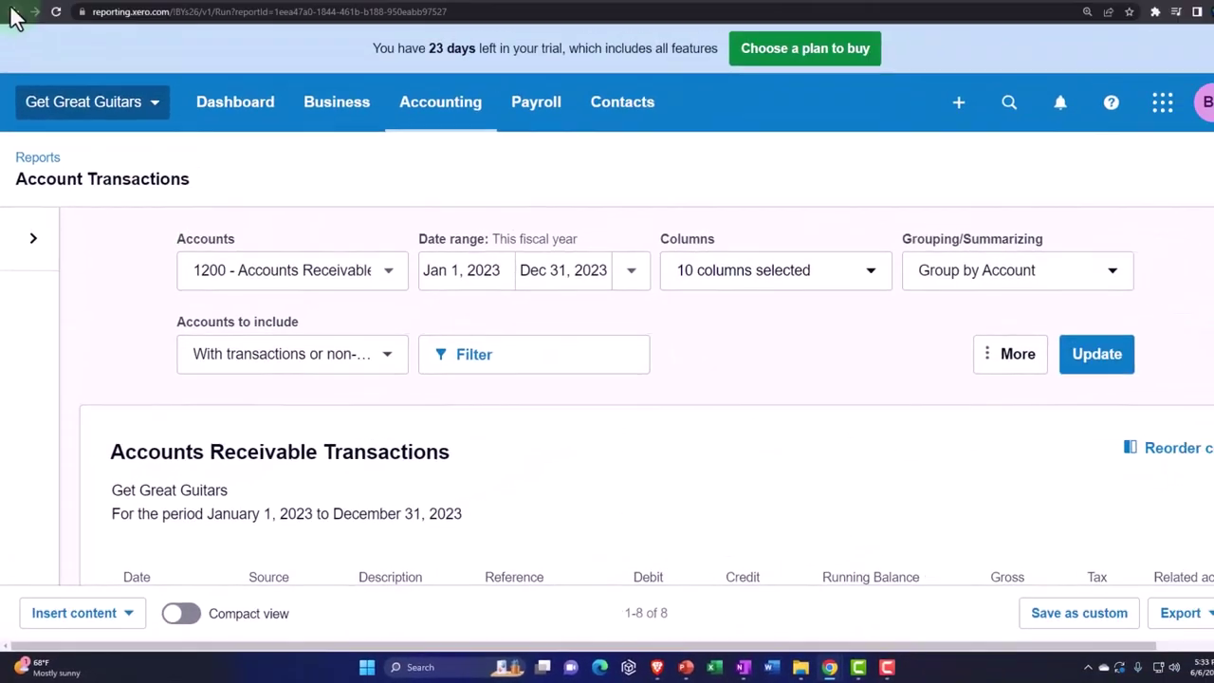
click(13, 13)
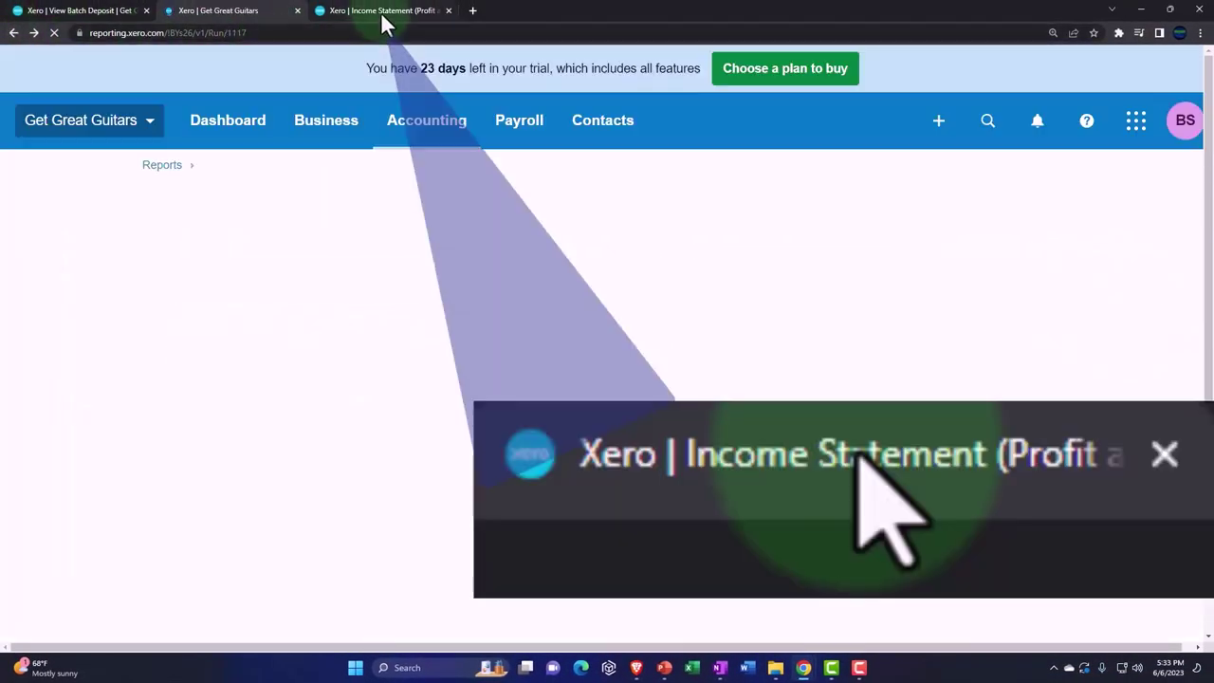
Update the Income Statement for Jan 1 to Dec 31, 2023 and duplicate its browser tab.
click(384, 11)
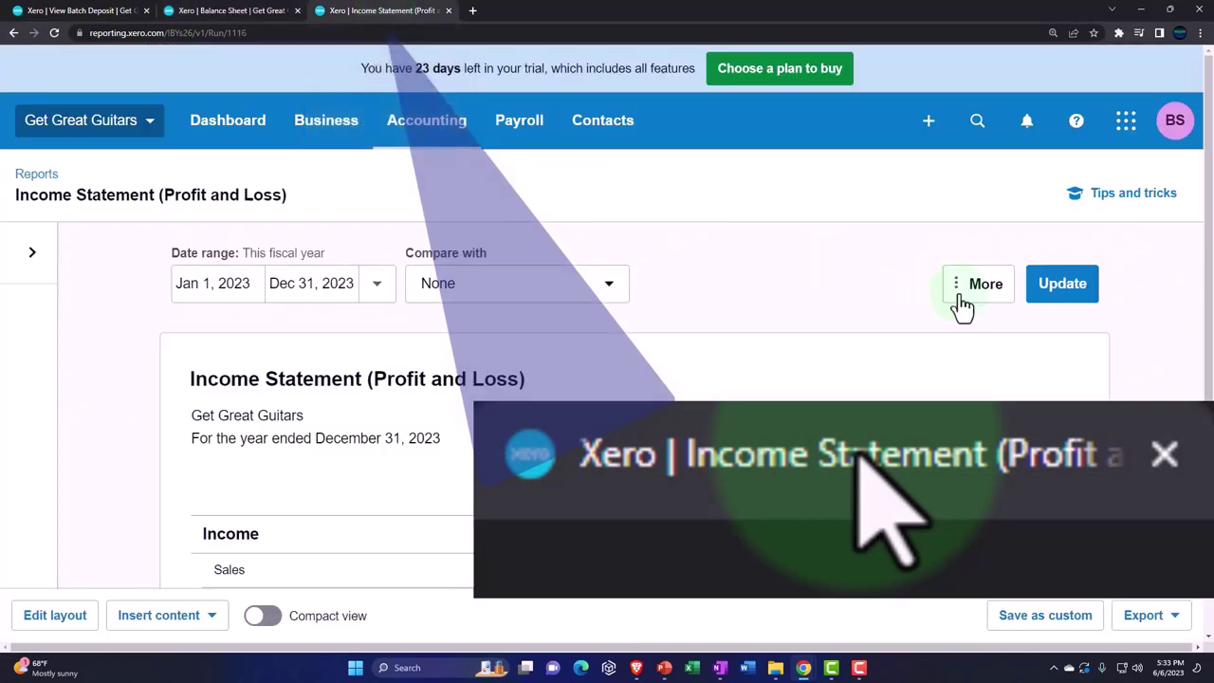
click(1051, 292)
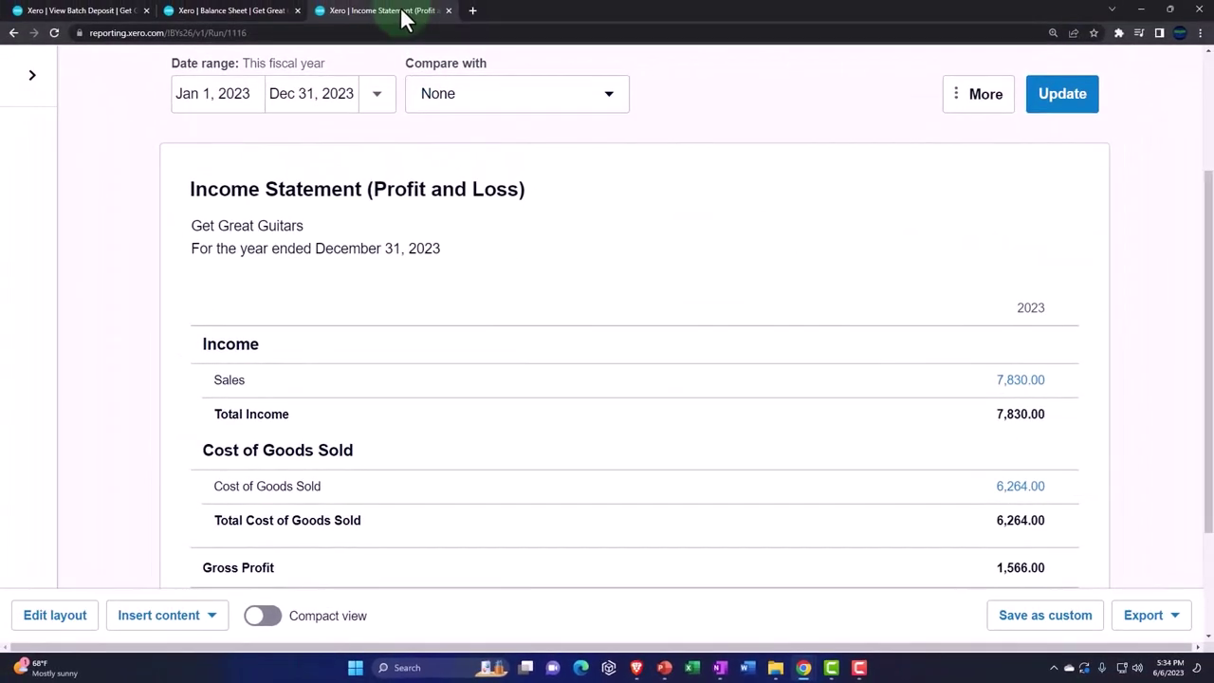
right_click(403, 15)
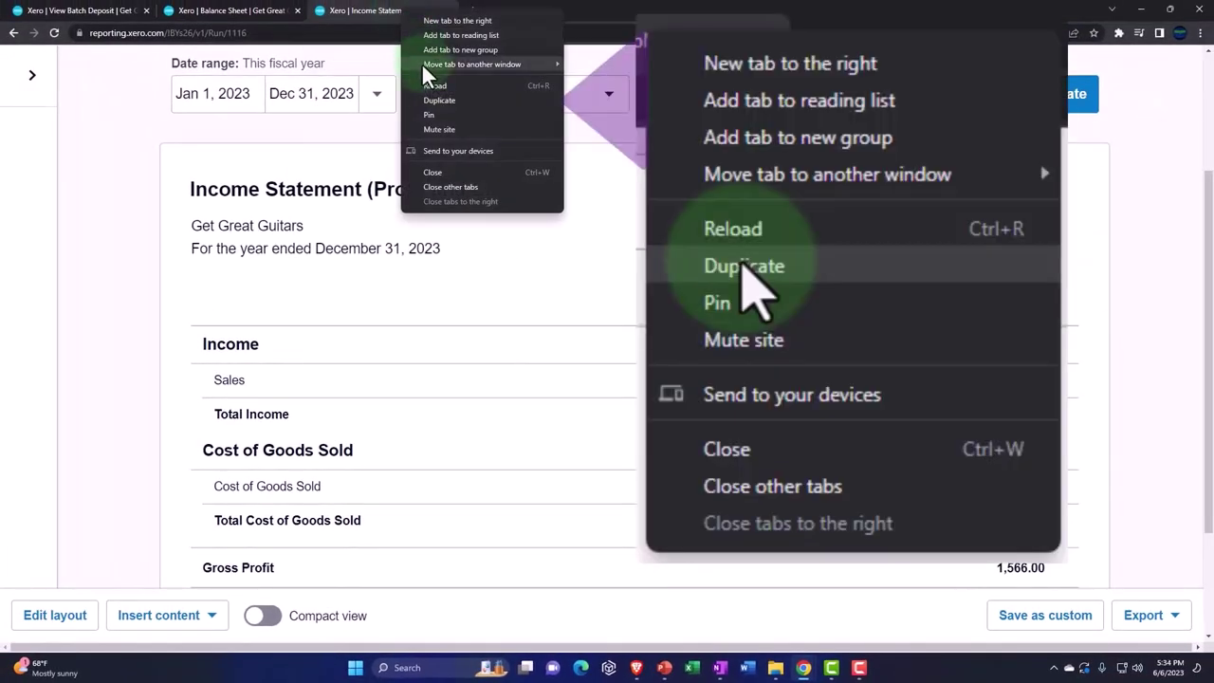
click(460, 98)
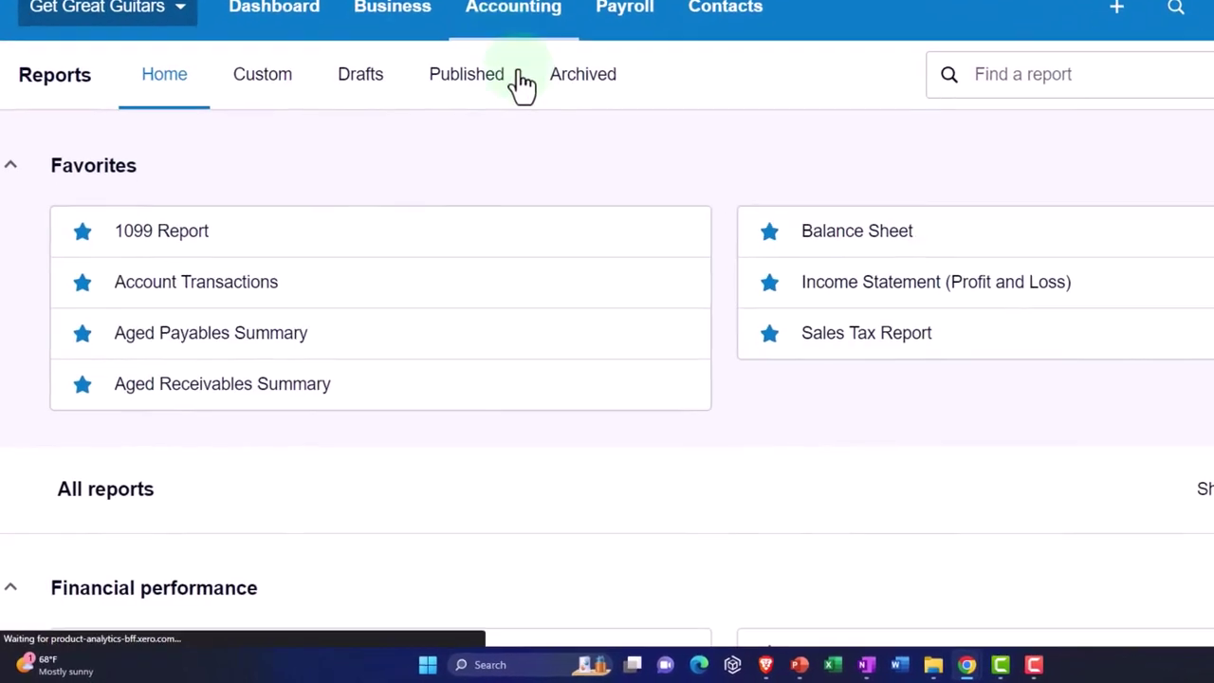
Open the Aged Receivables Summary from the reports list and compare its customer balances with the Balance Sheet.
scroll(918, 214, down, 2)
scroll(918, 214, down, 8)
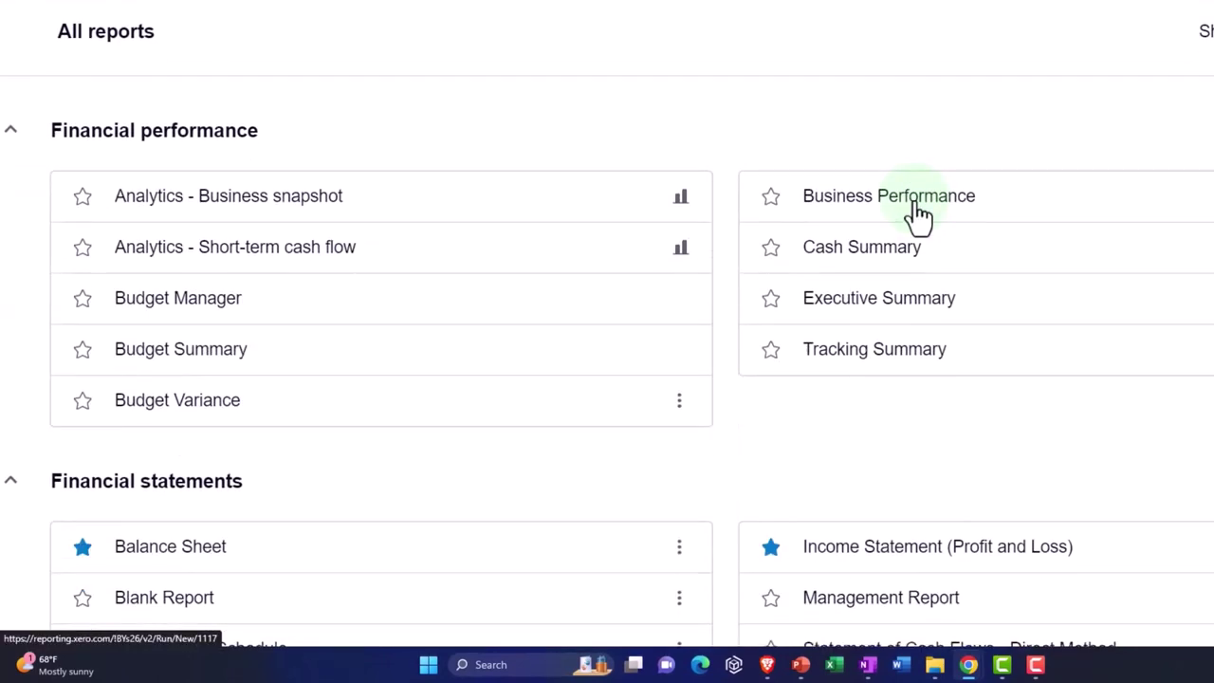
scroll(918, 214, down, 2)
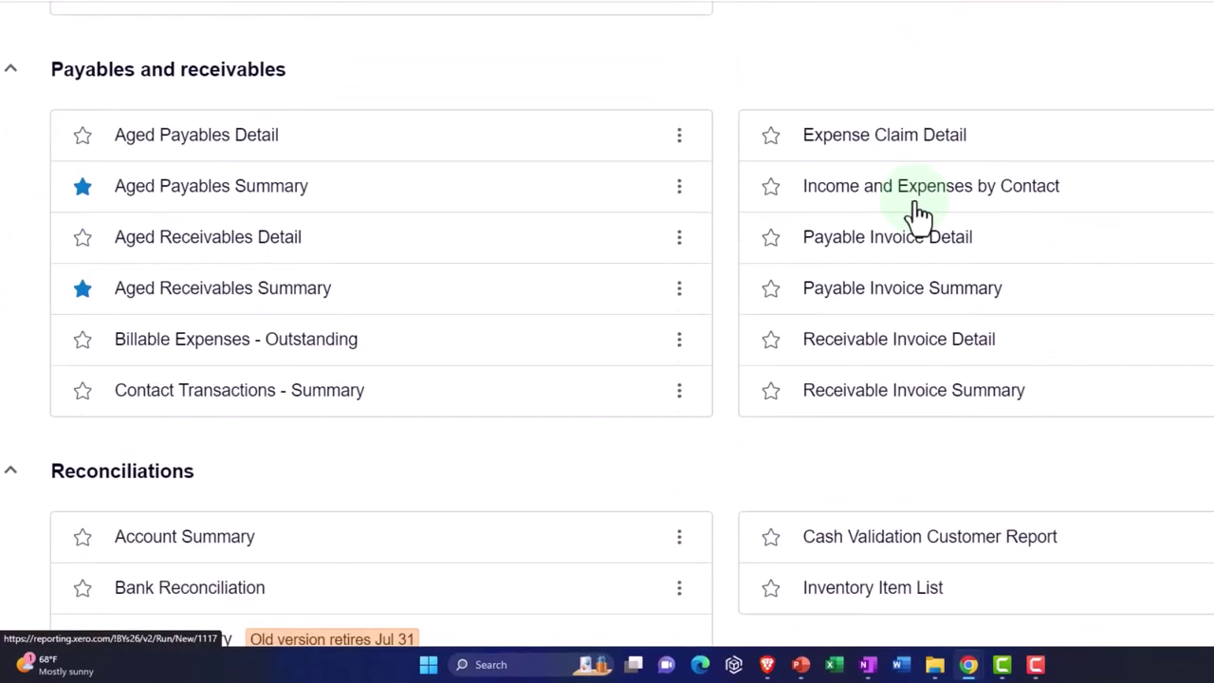
click(204, 304)
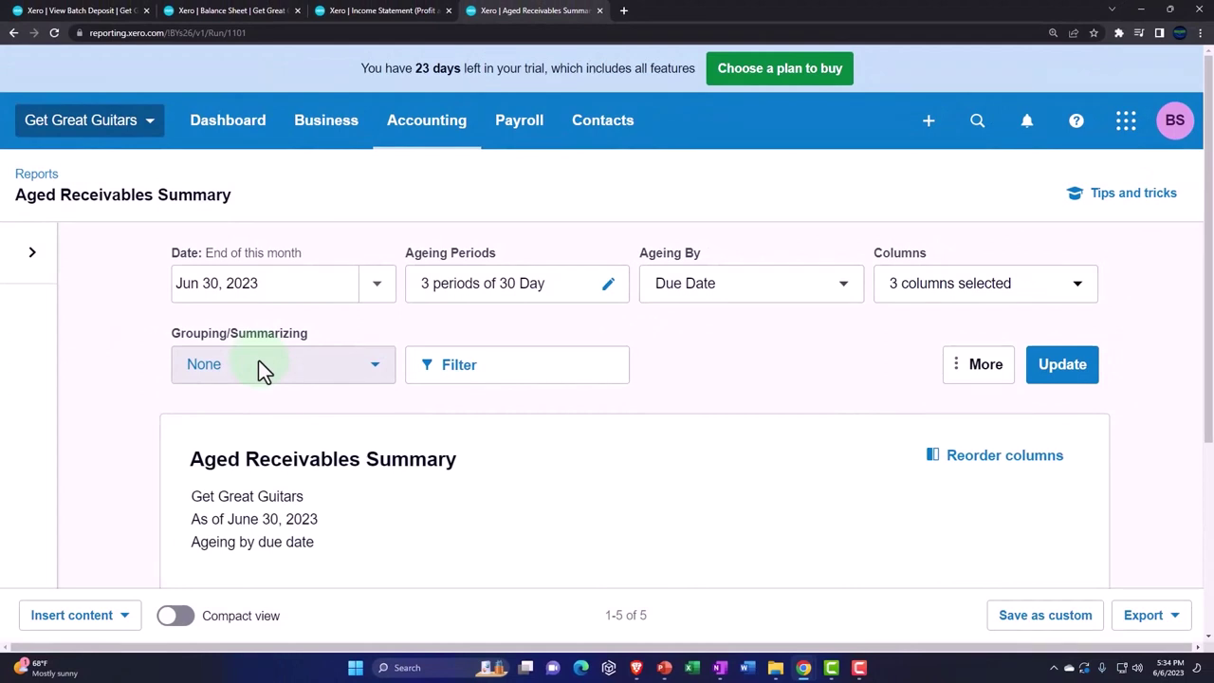
scroll(258, 359, down, 3)
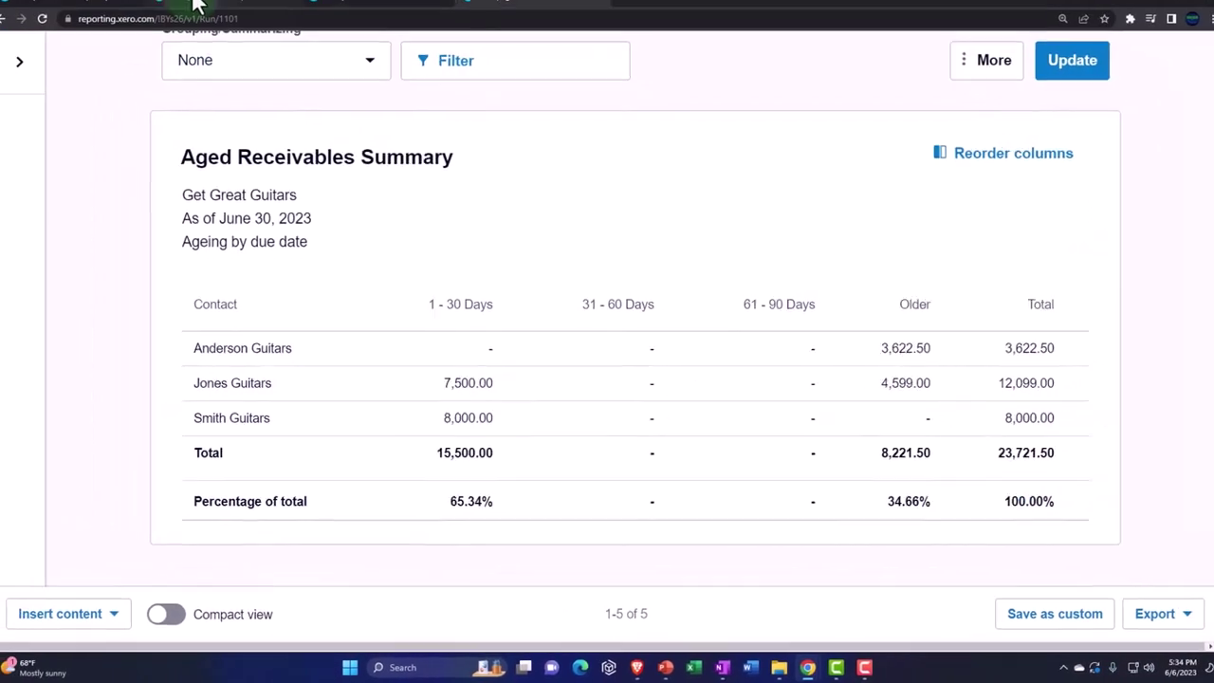
click(195, 4)
scroll(409, 364, down, 3)
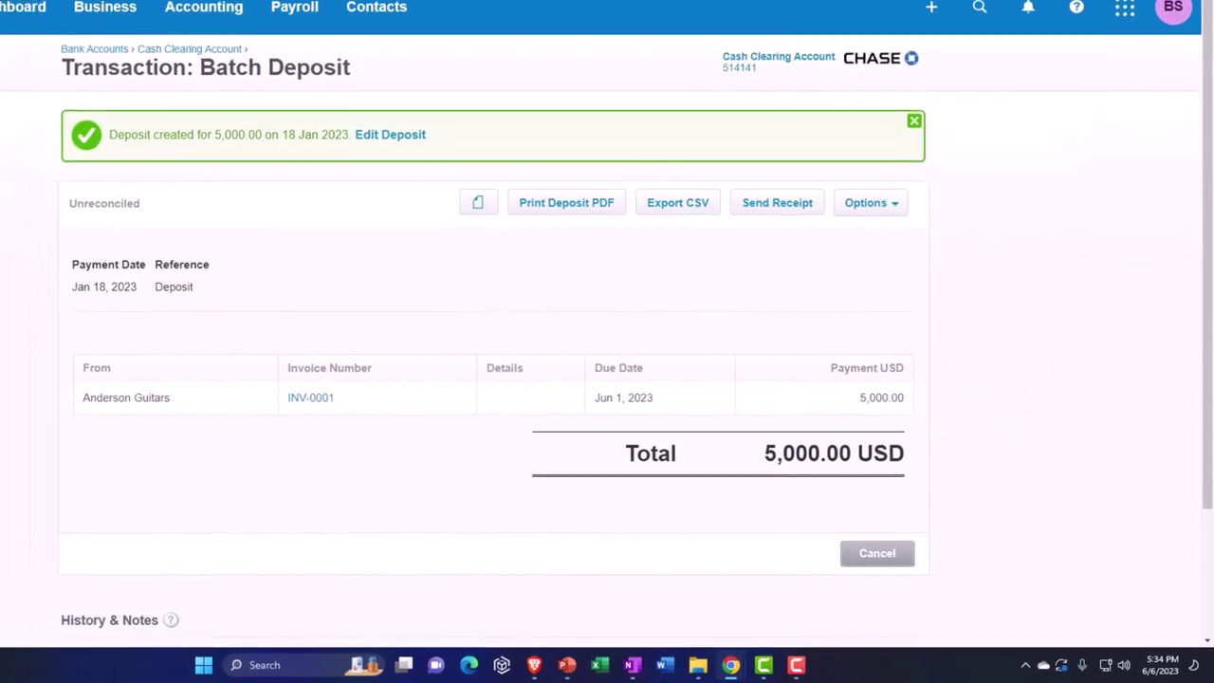
From the created batch deposit, go to the sales invoices and list the paid ones.
click(204, 6)
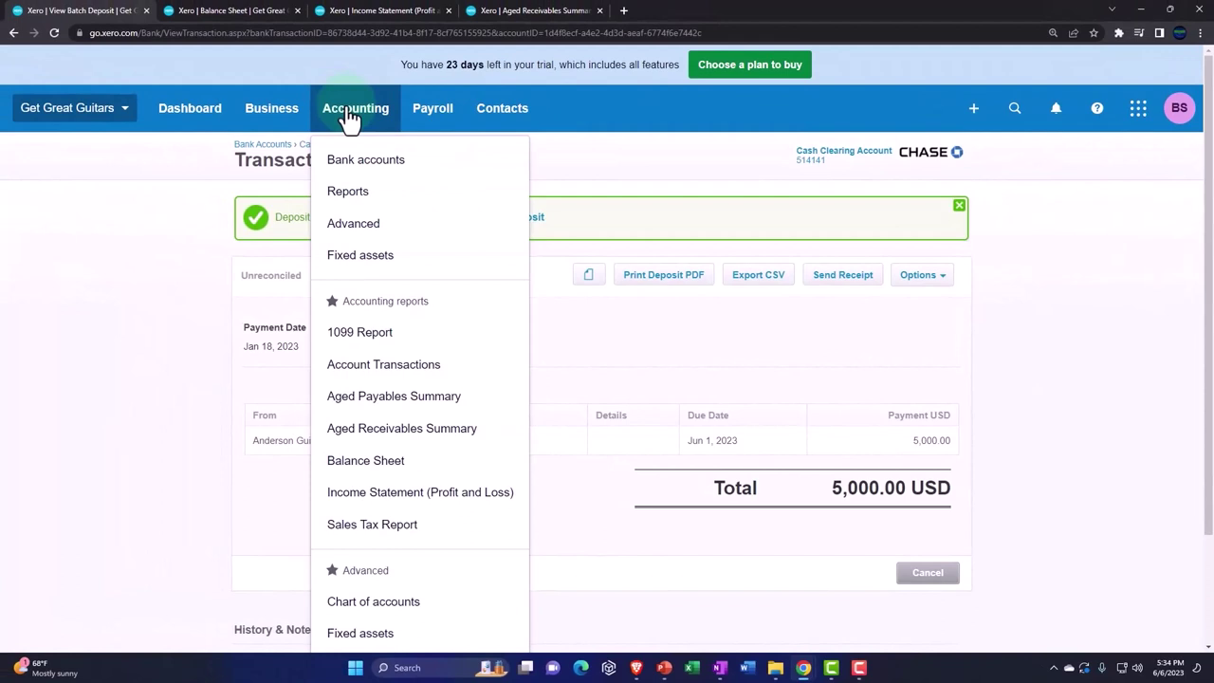
click(272, 123)
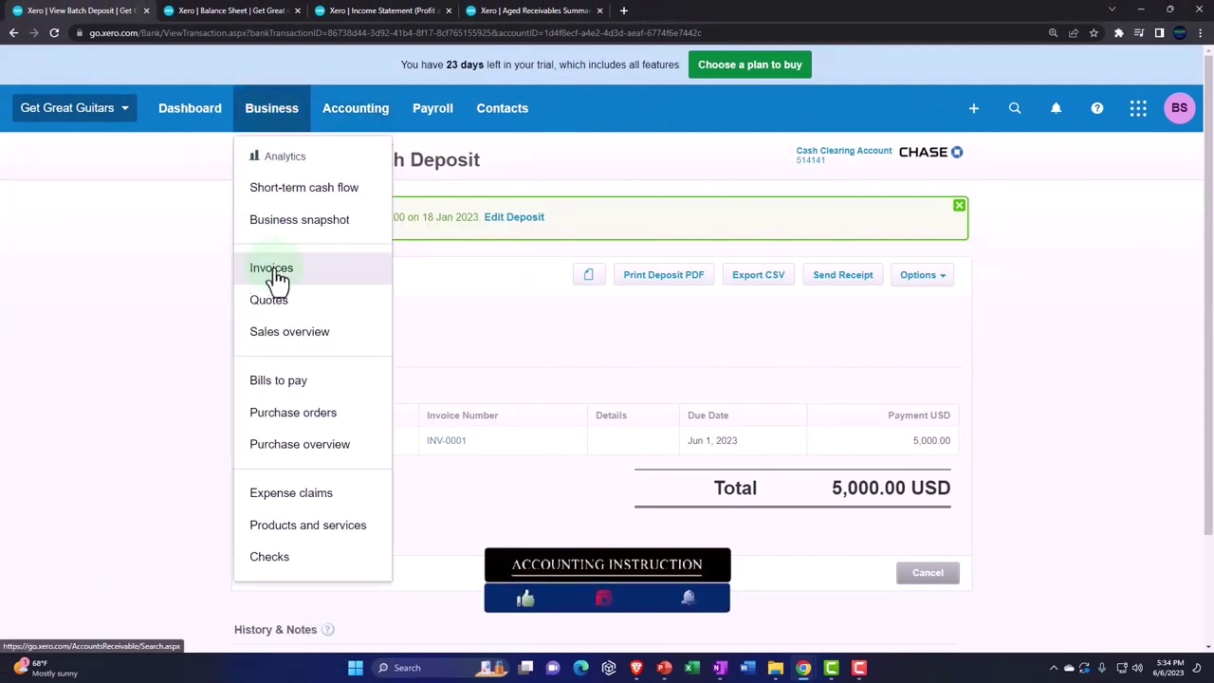
click(327, 269)
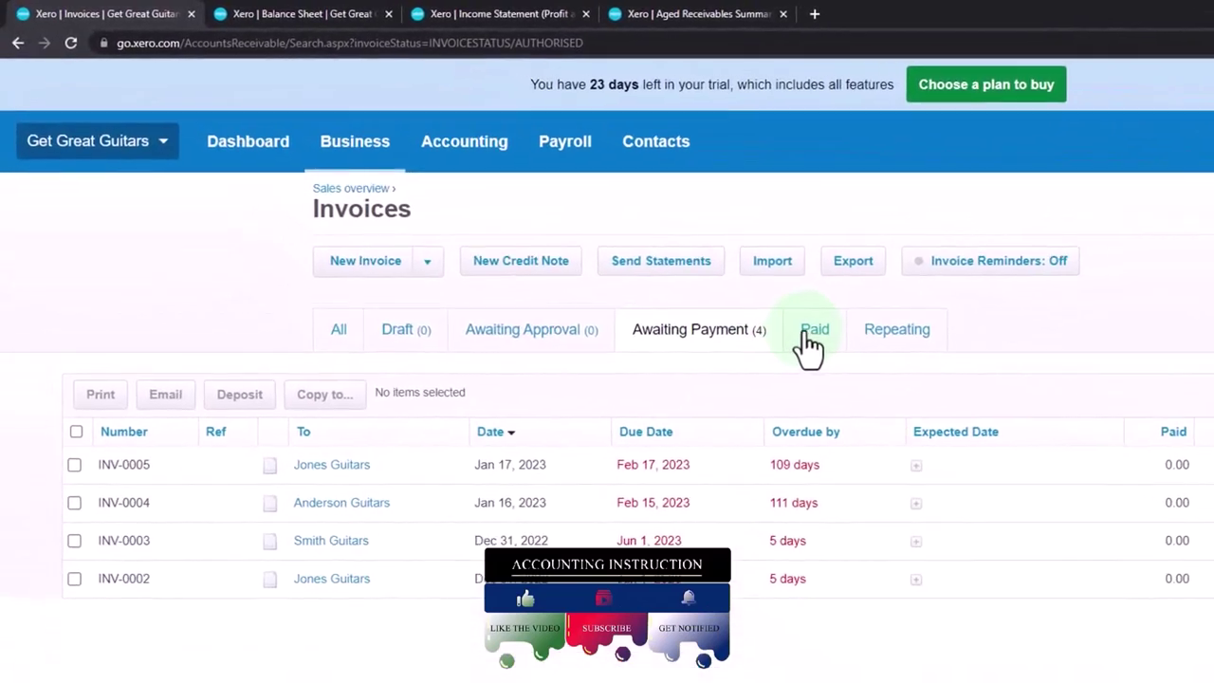
click(808, 332)
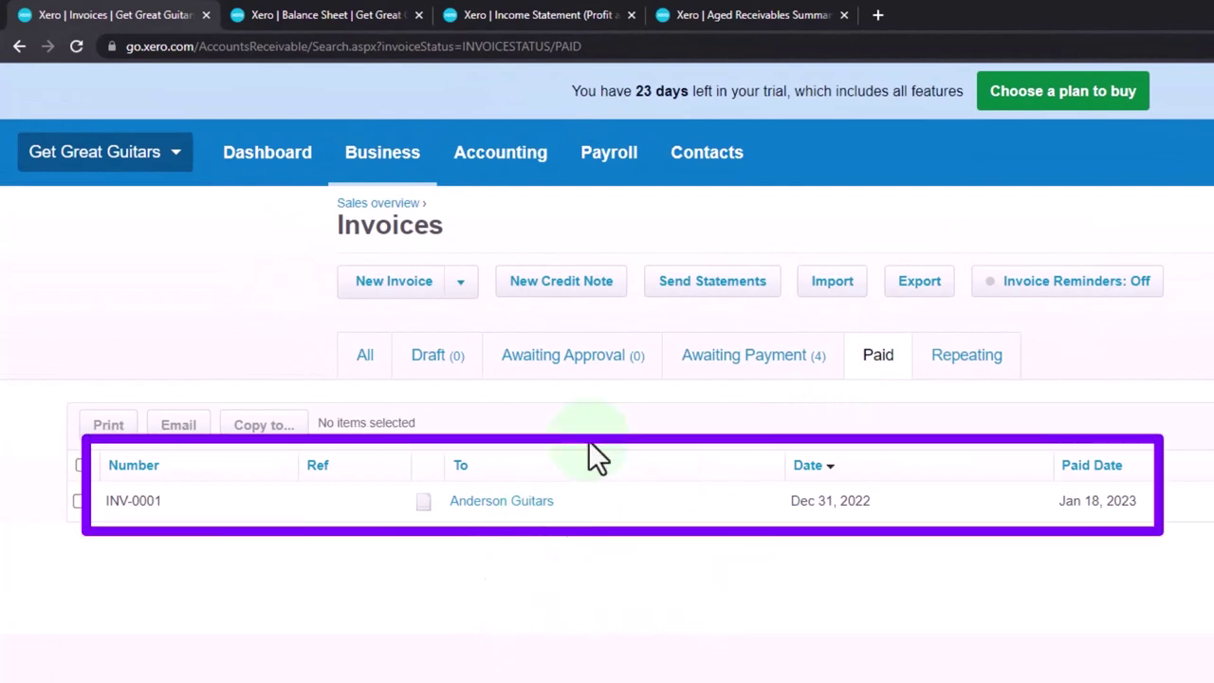
Open the Anderson Guitars customer record and review its outstanding invoices and activity history.
click(713, 182)
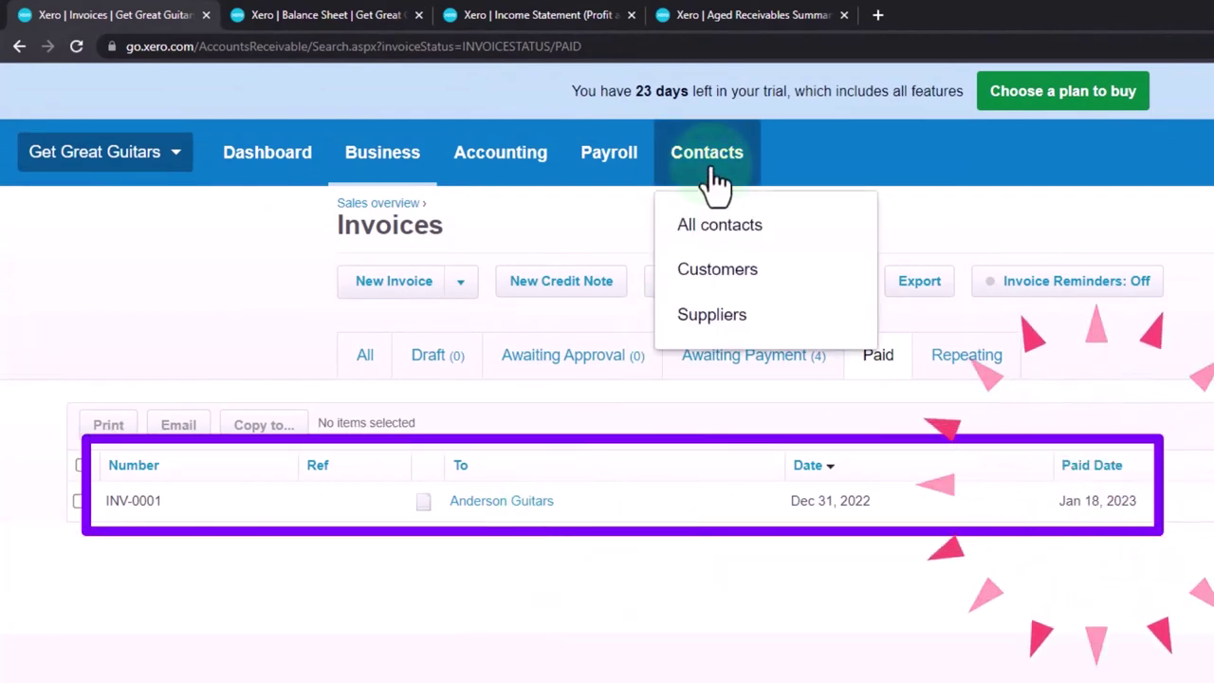
click(713, 274)
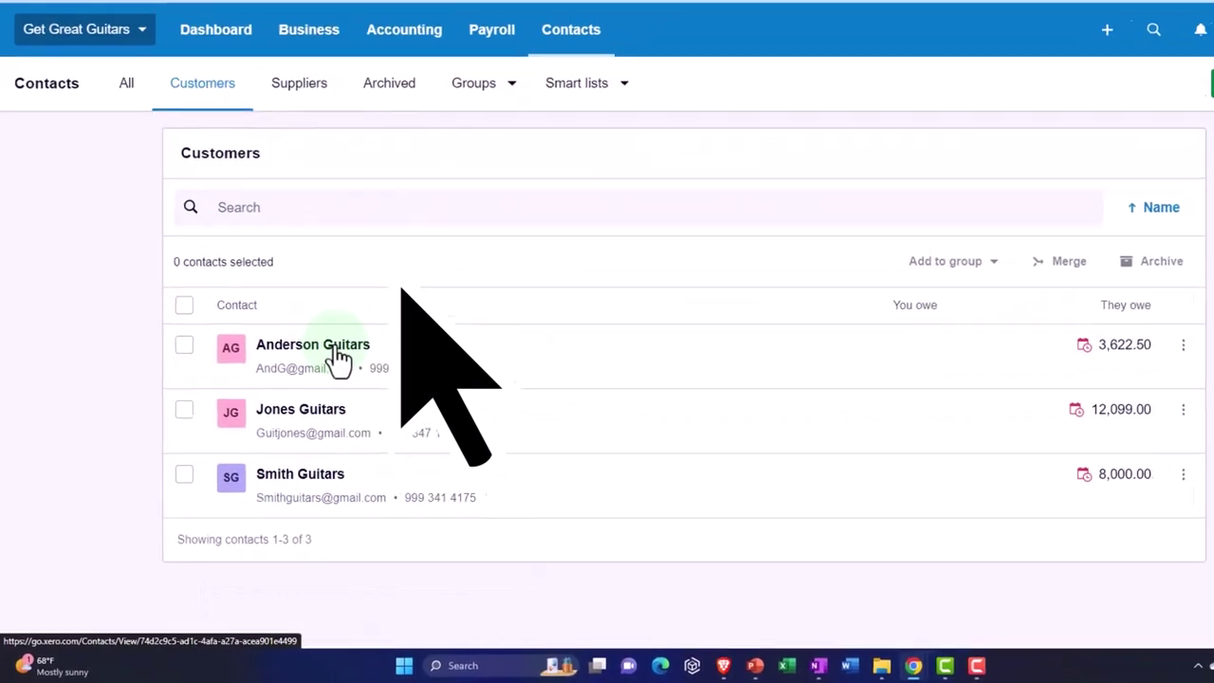
click(336, 349)
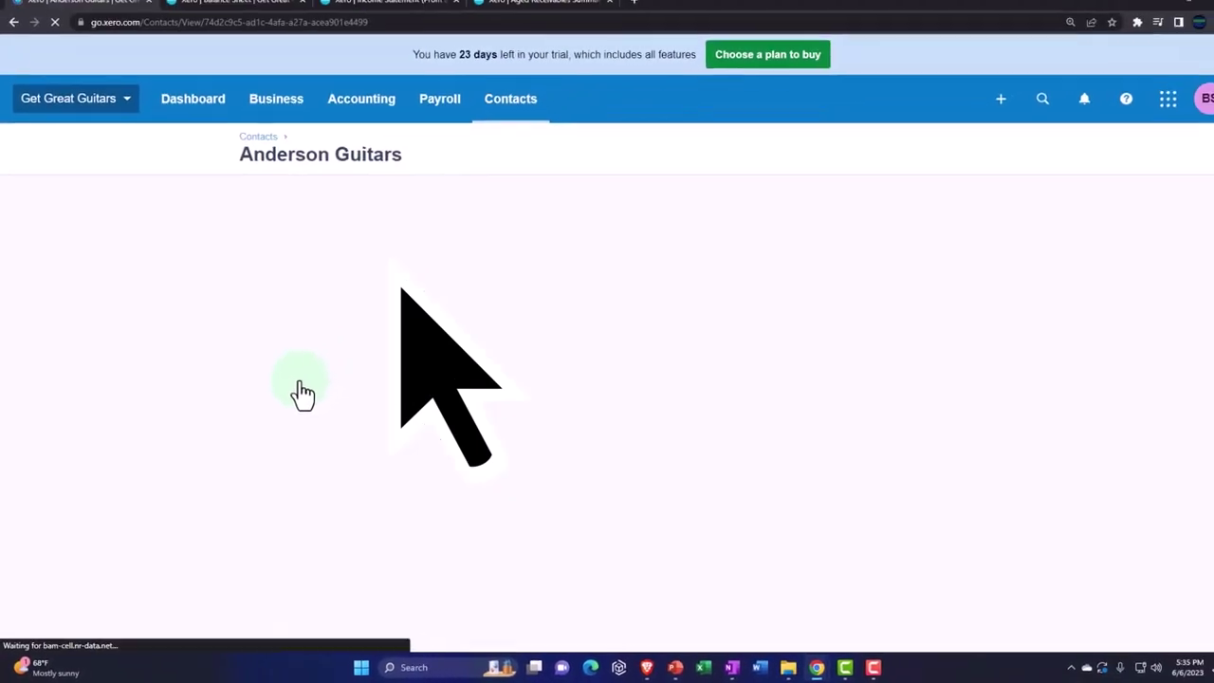
scroll(294, 386, down, 1)
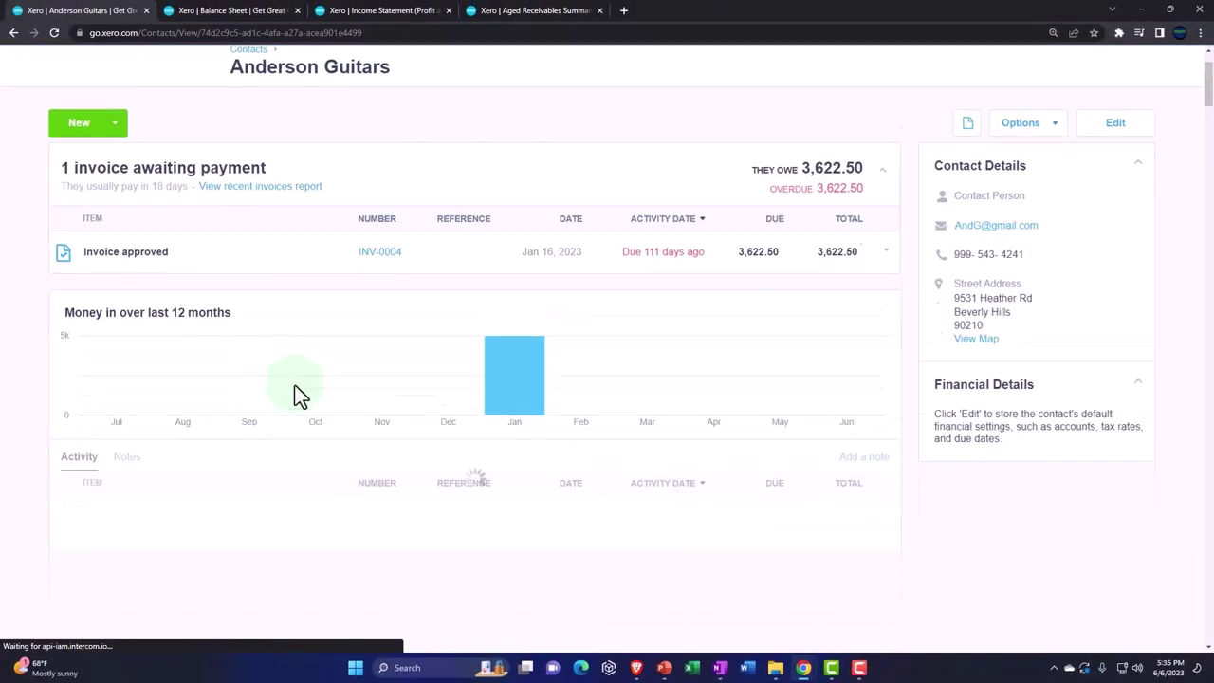
scroll(294, 386, down, 2)
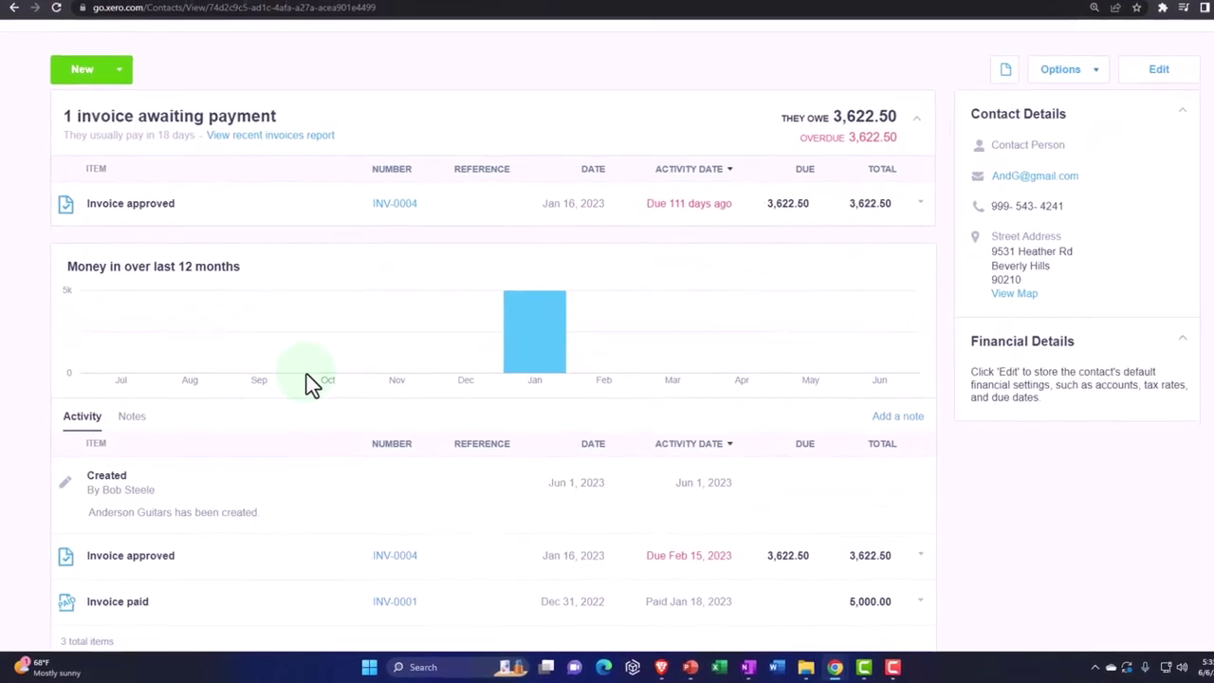
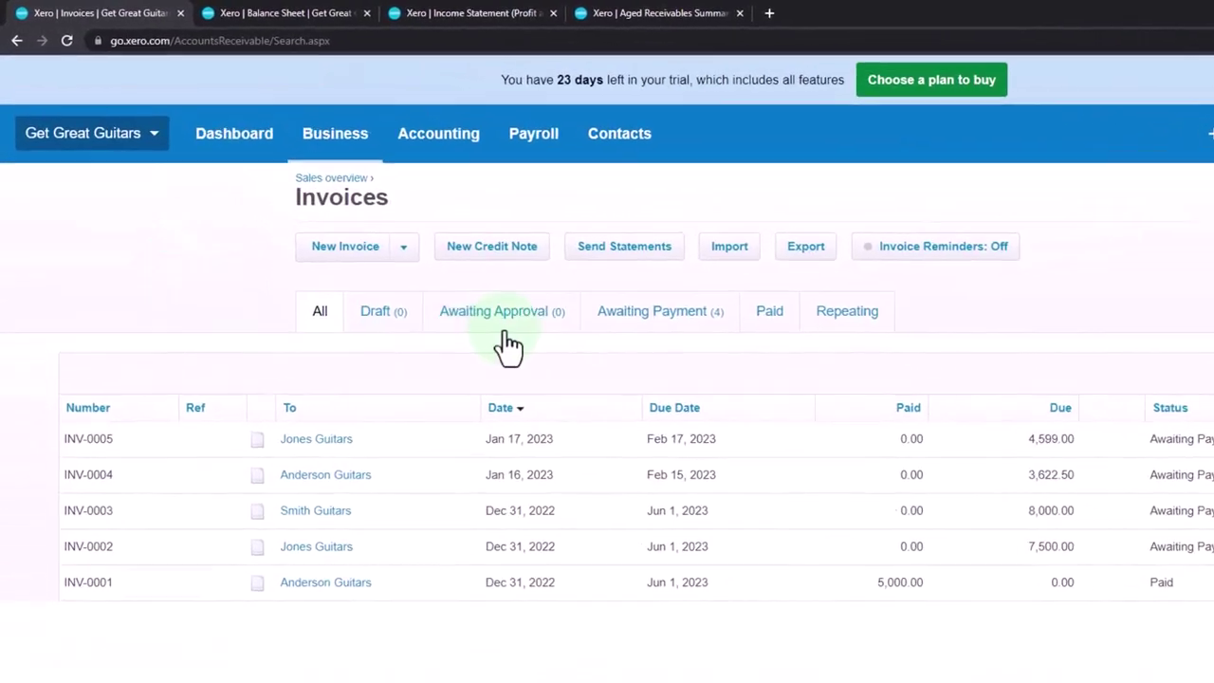
List the invoices awaiting payment, select Jones Guitars invoice INV-0005 and start a batch deposit for it.
click(692, 353)
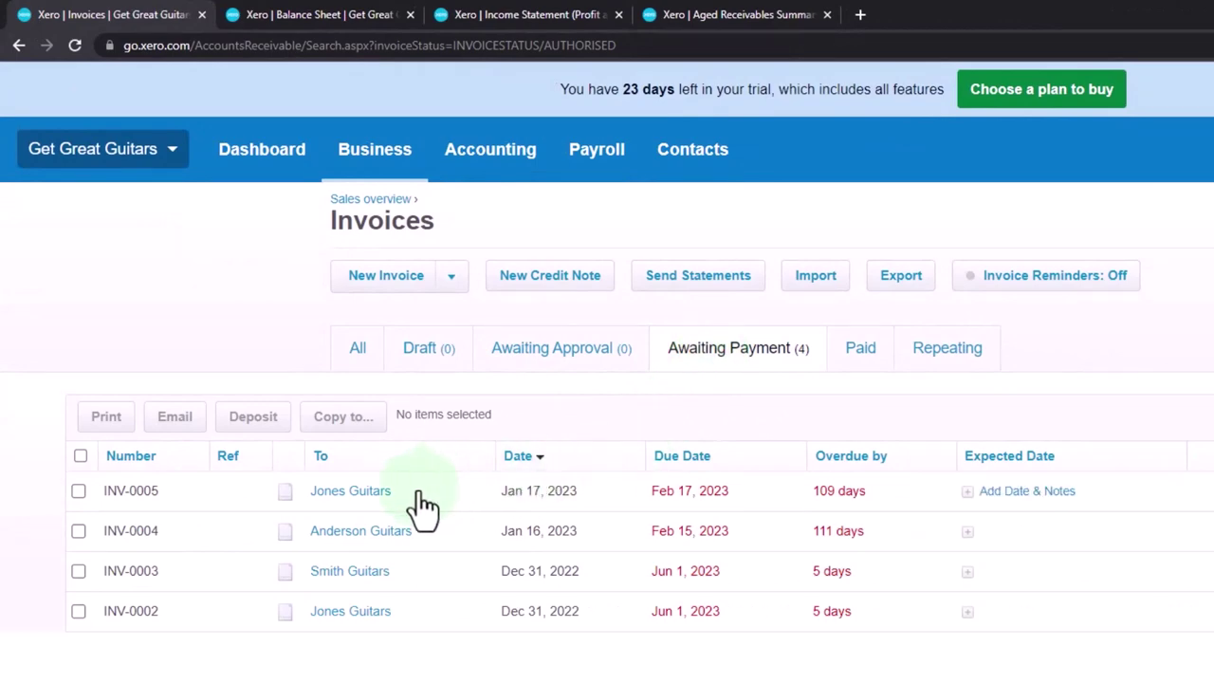
click(358, 498)
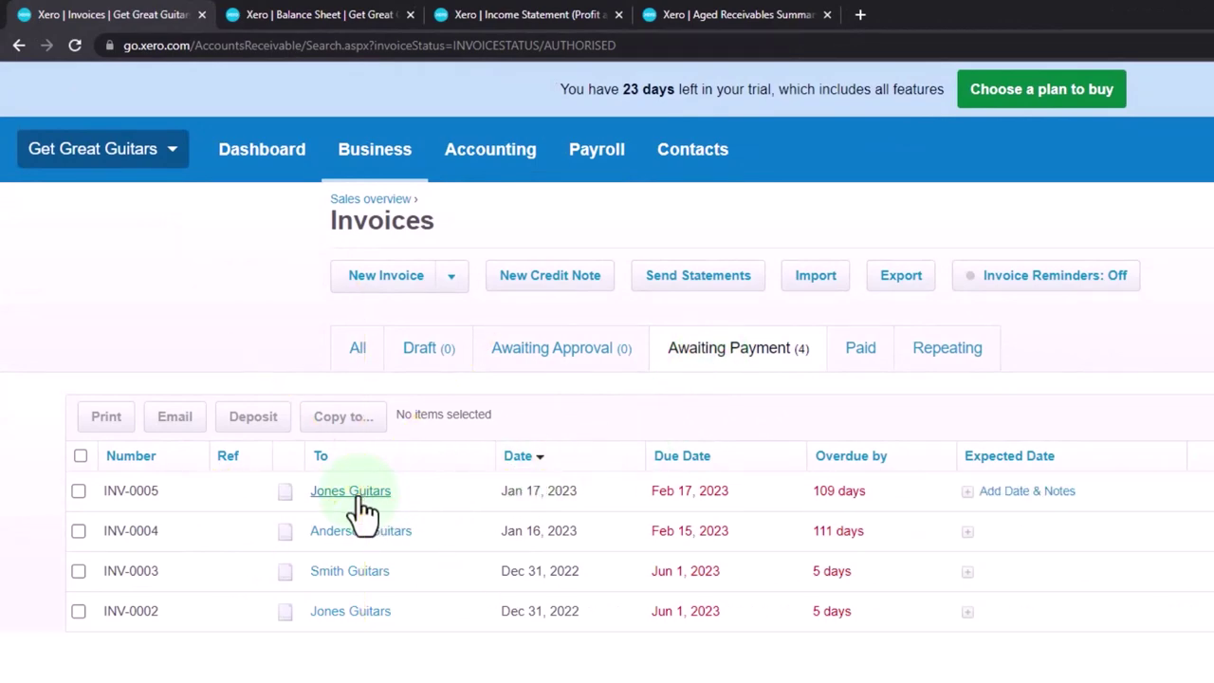
click(77, 491)
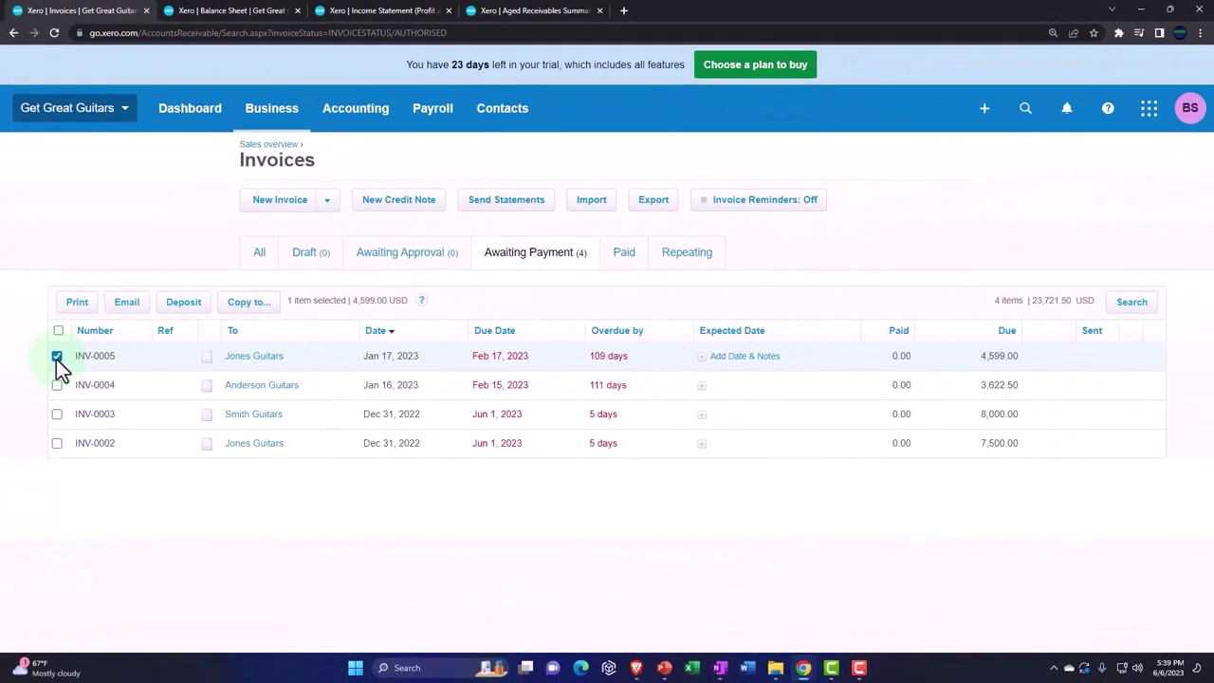
click(185, 315)
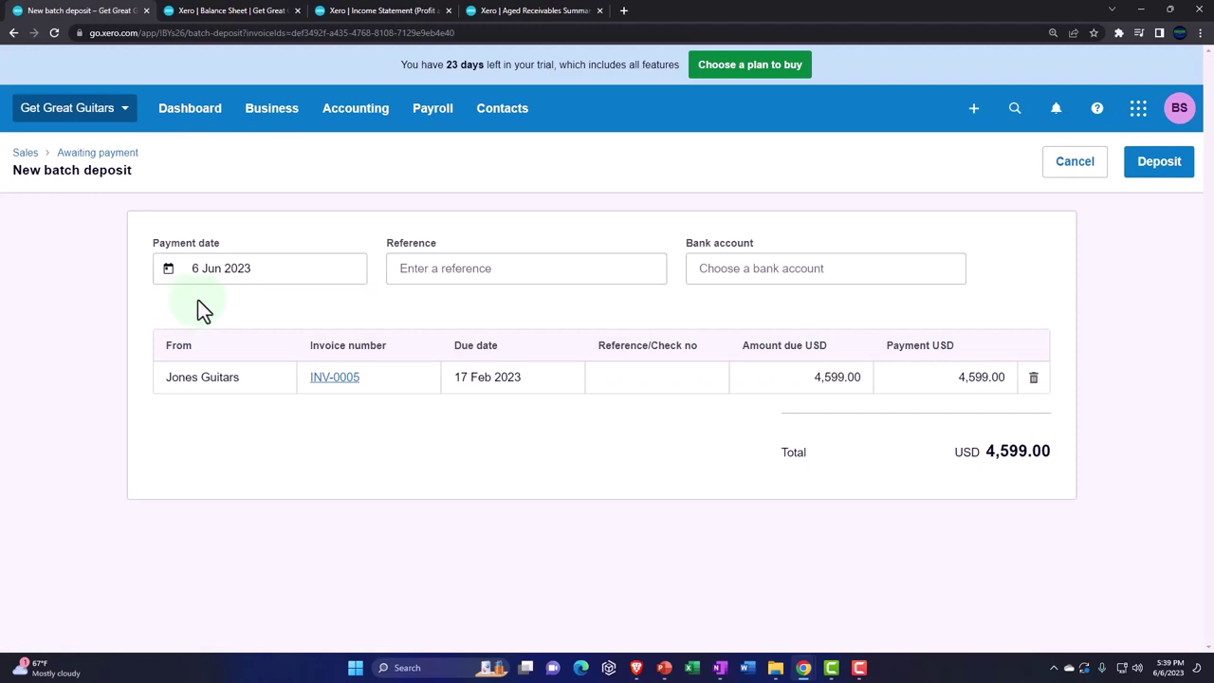
Set the batch deposit's payment date to 18 Jan 2023.
click(298, 268)
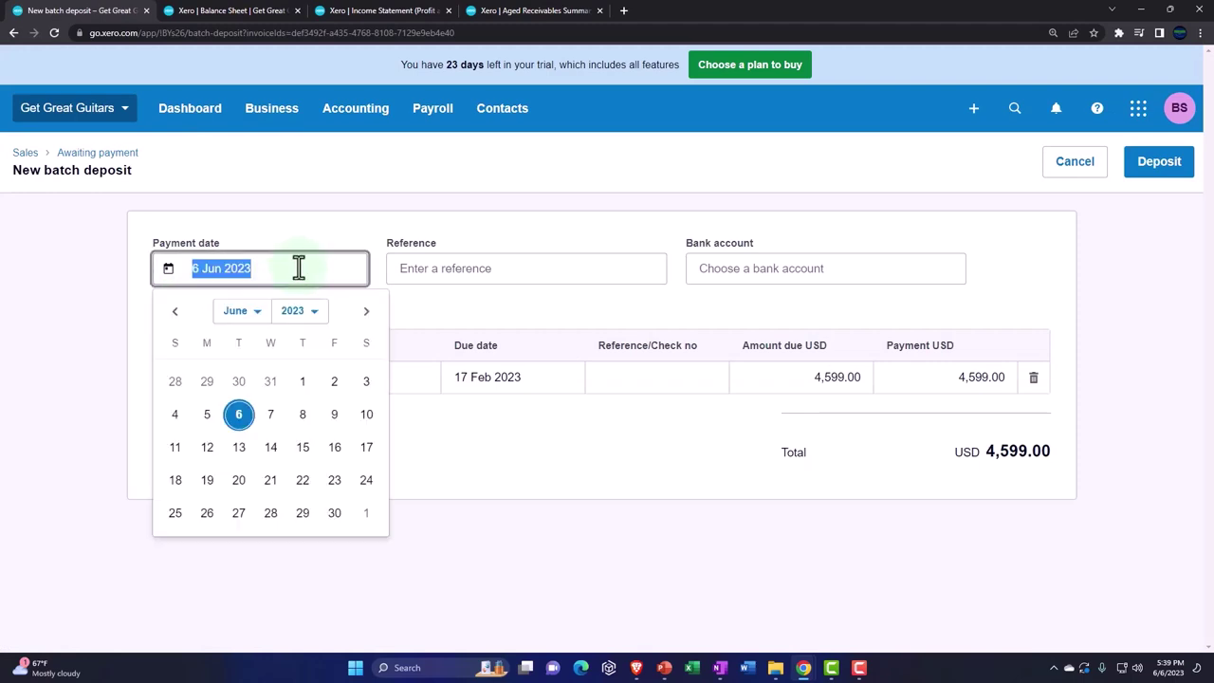
click(175, 310)
click(174, 310)
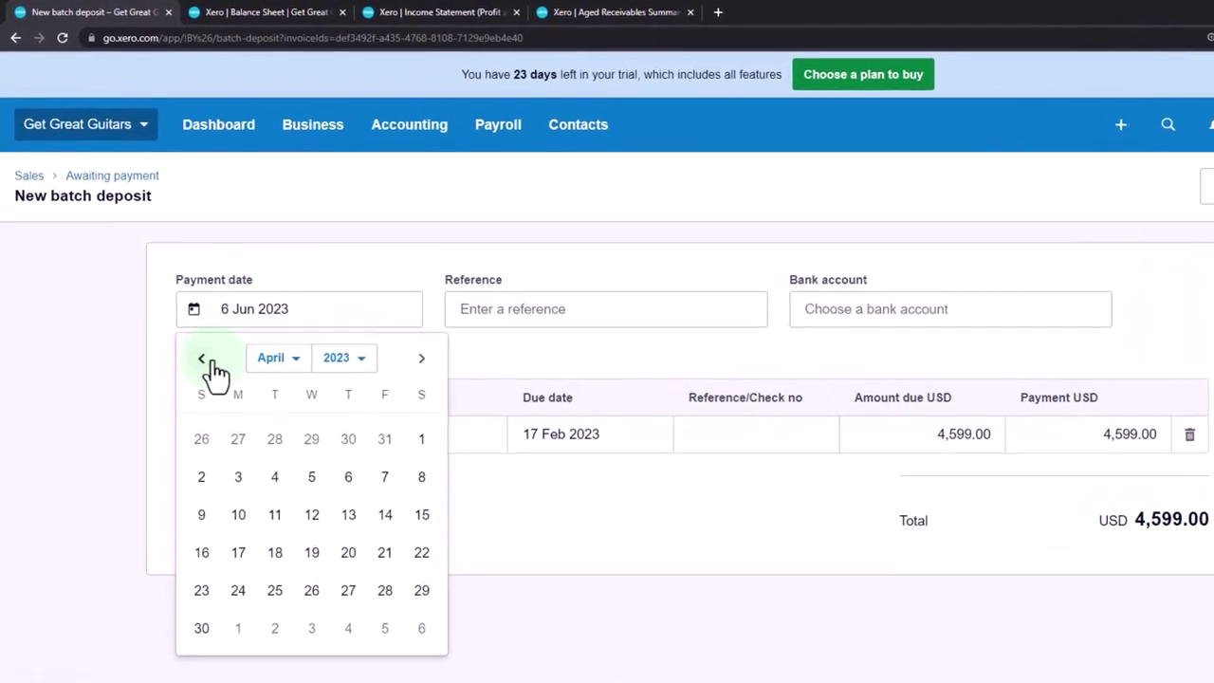
click(192, 340)
click(191, 341)
click(286, 371)
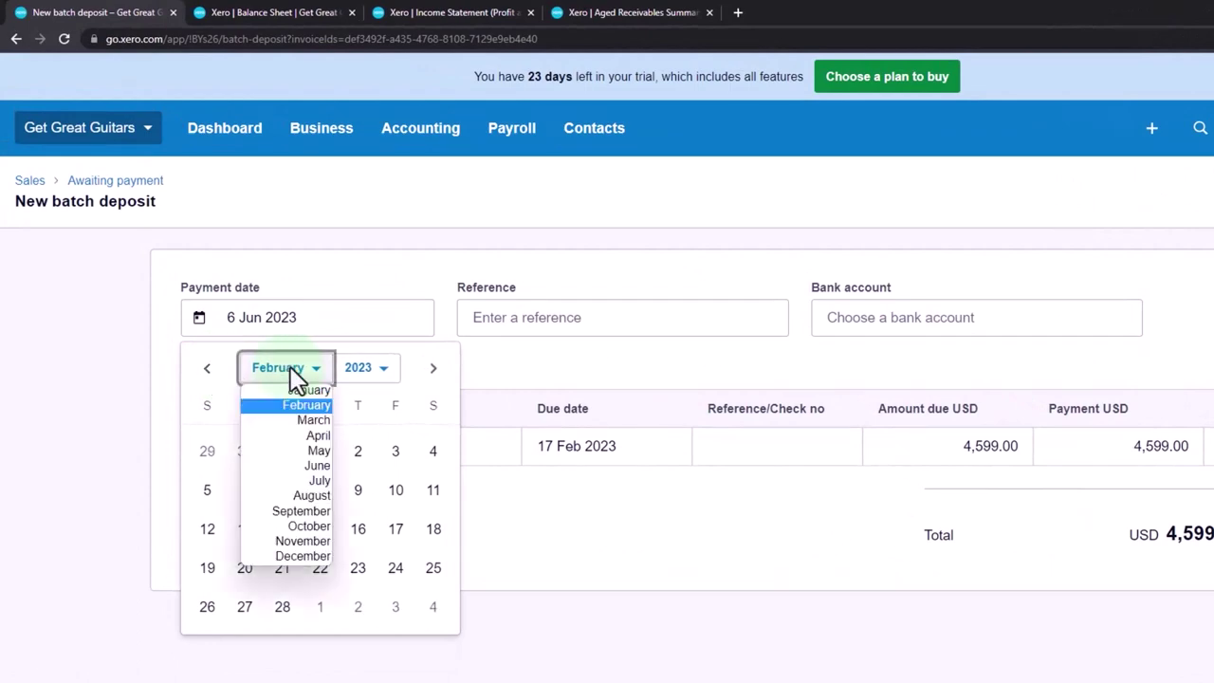
click(298, 397)
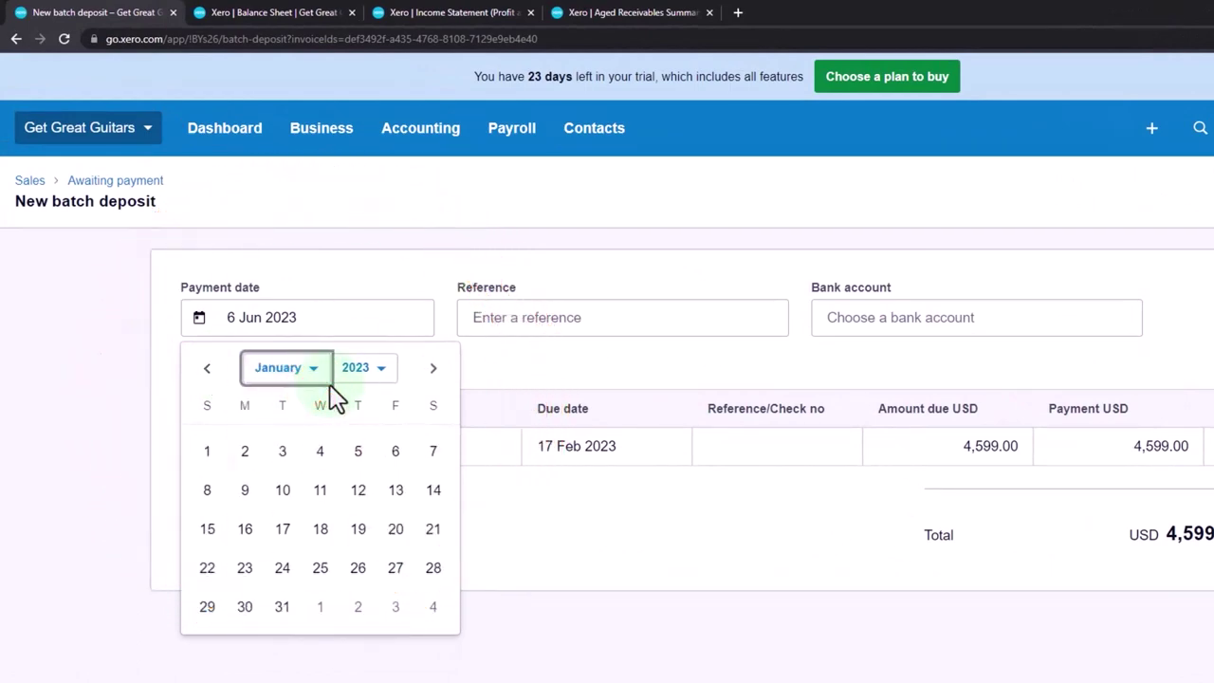
click(322, 533)
key(Tab)
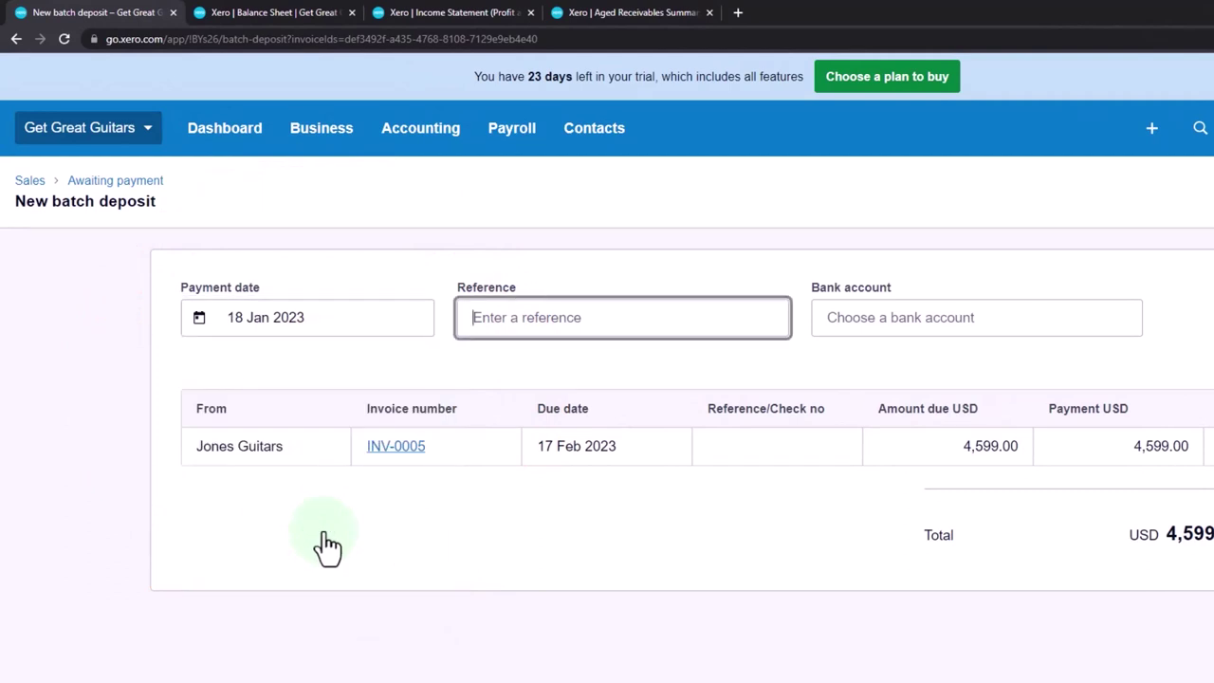
Enter the reference "Deposit", choose the Cash Clearing Account as bank account and create the deposit.
text(Depo)
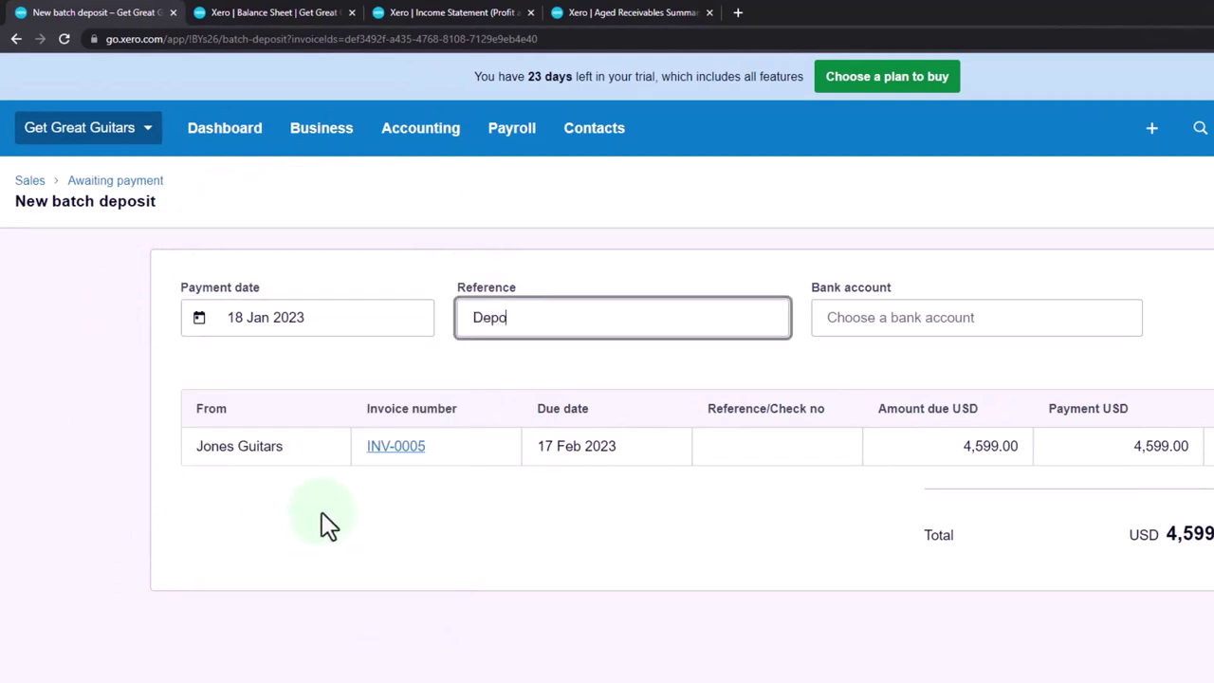
text(sit)
key(Tab)
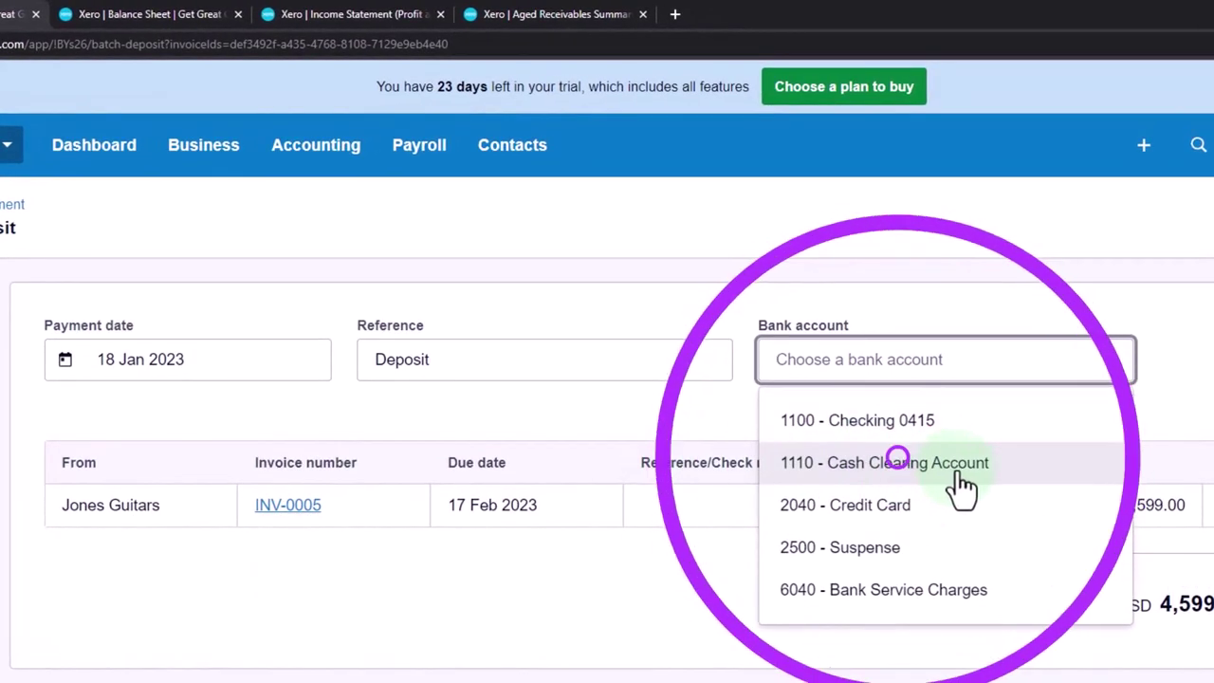
click(990, 474)
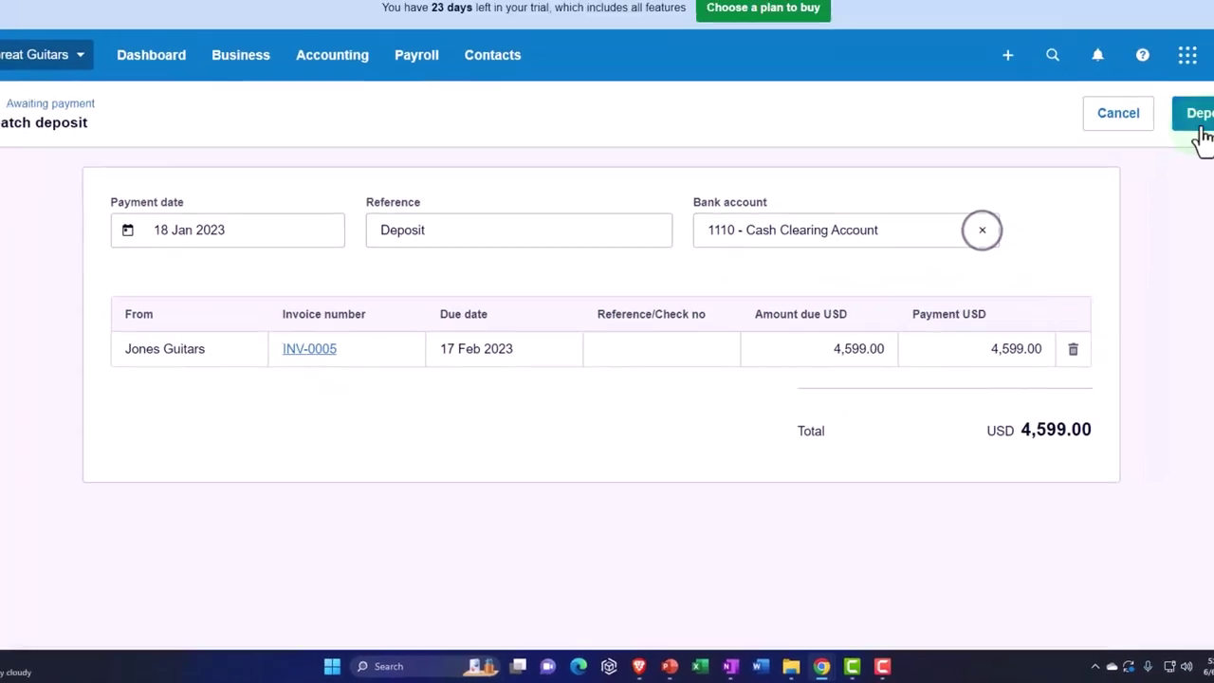
click(1156, 176)
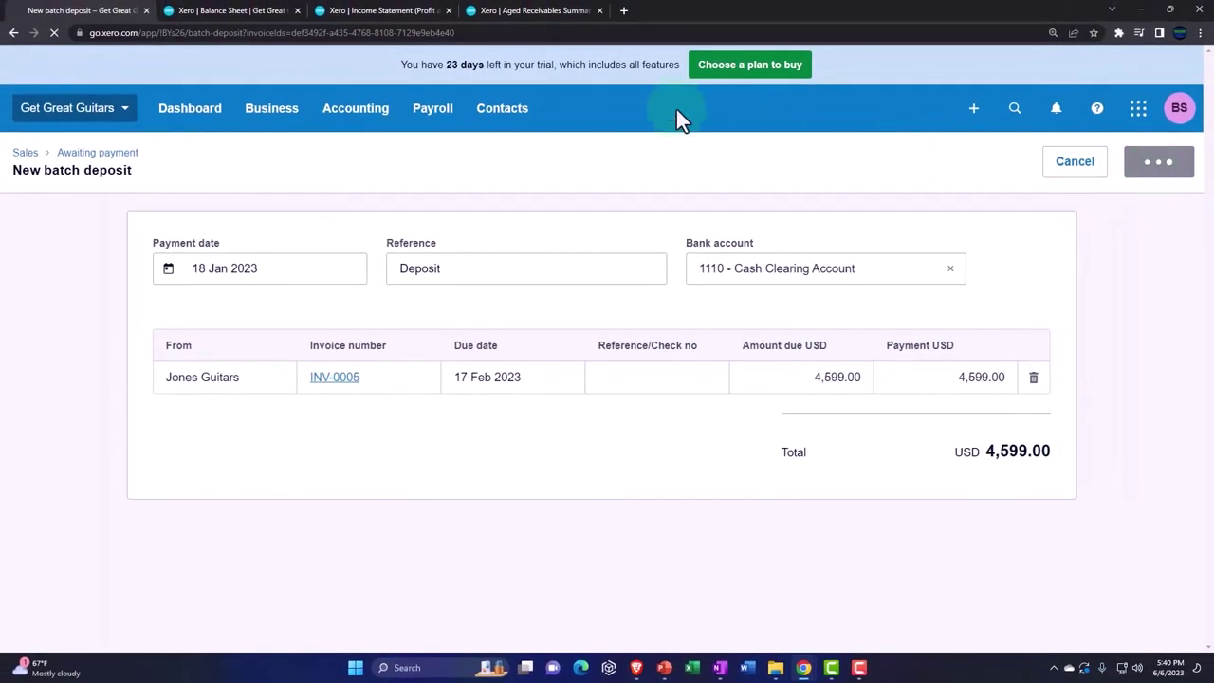
Update the Balance Sheet as of Dec 31, 2023 and check its cash and receivable balances.
mouse_move(261, 19)
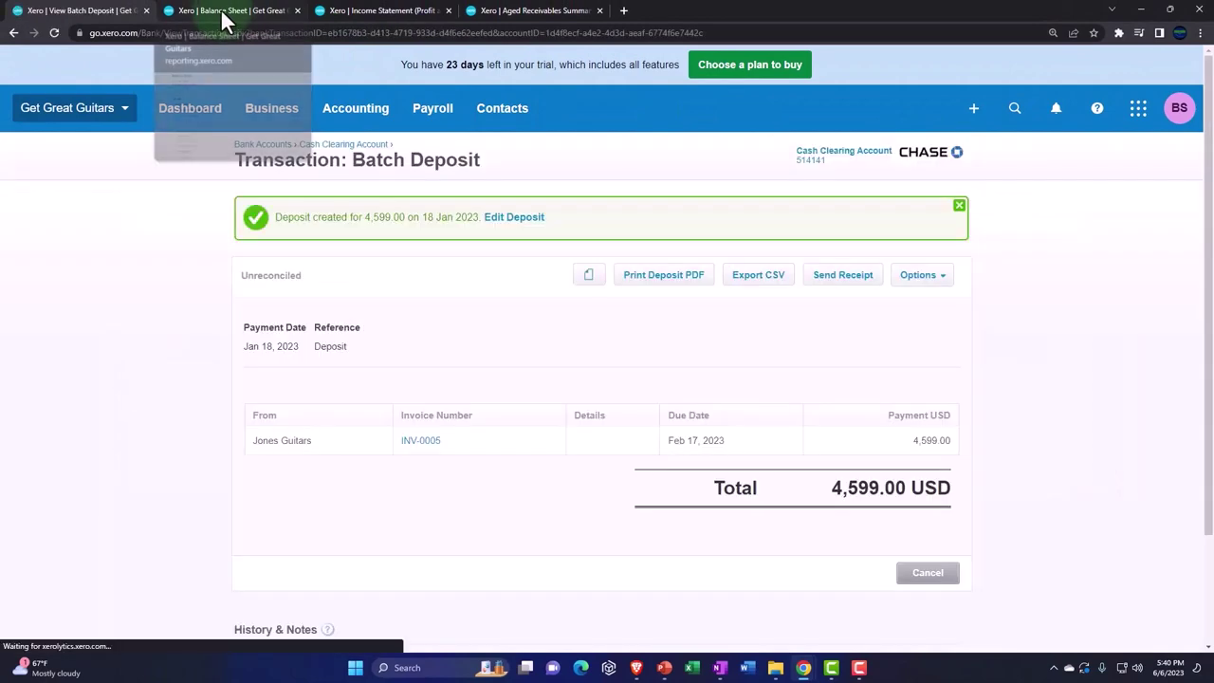
click(223, 15)
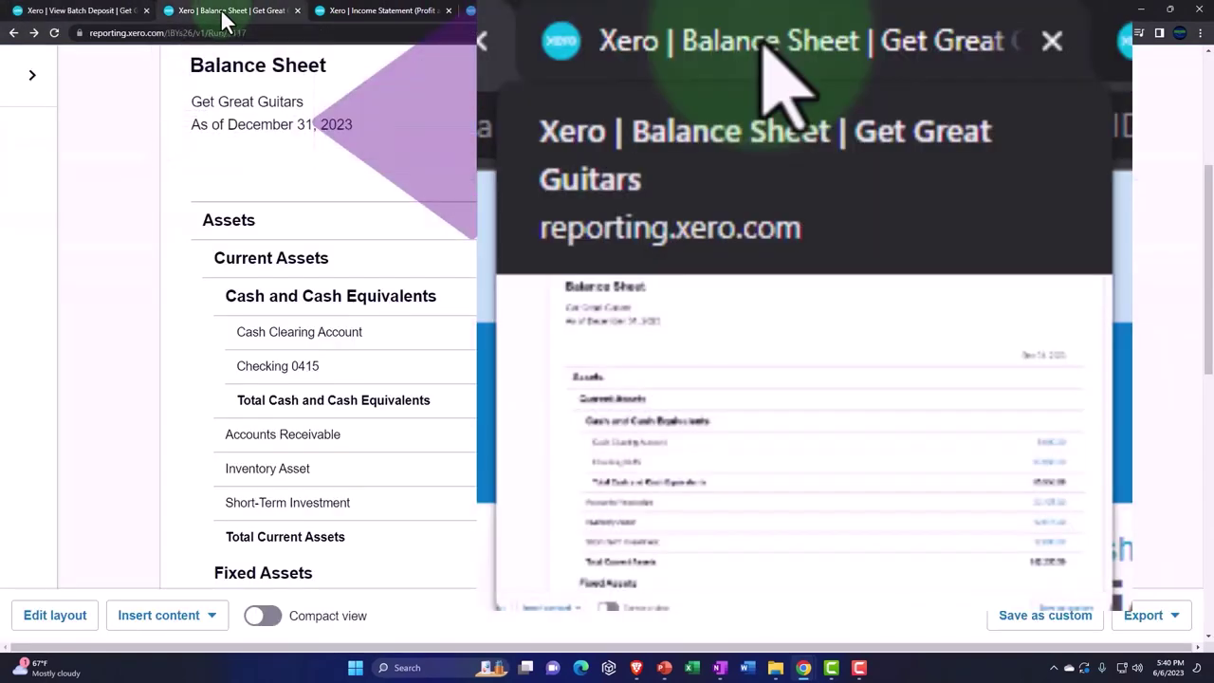
scroll(501, 266, up, 4)
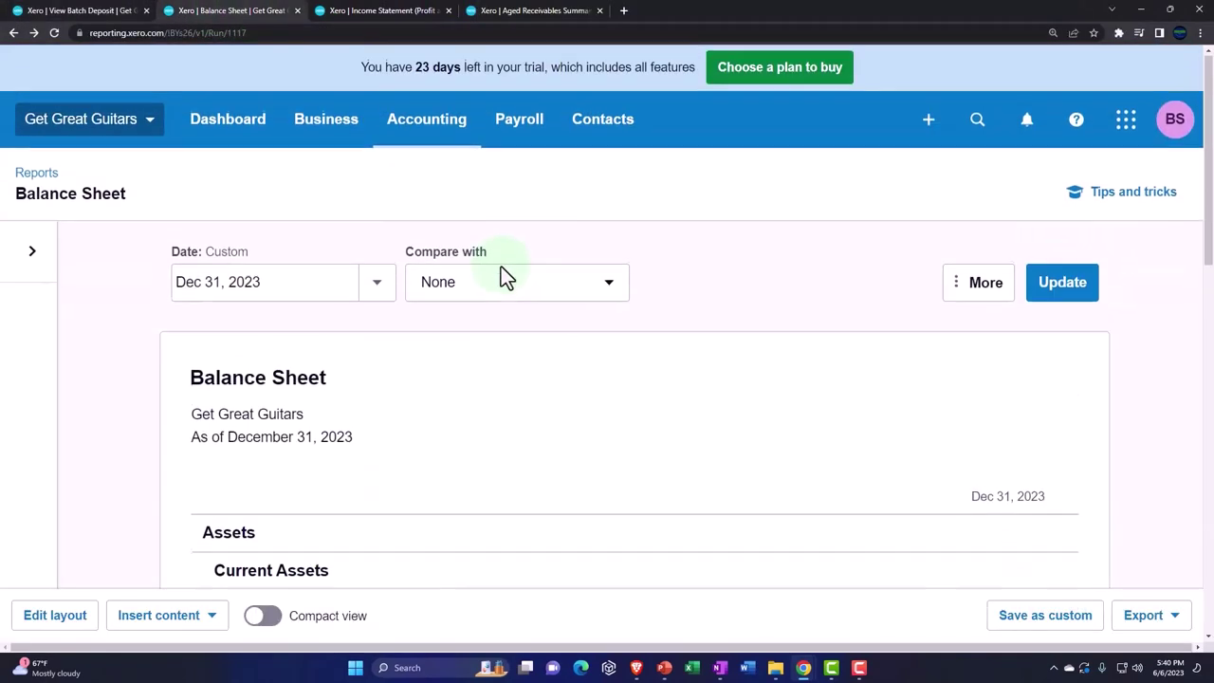
click(1059, 275)
scroll(1070, 298, down, 4)
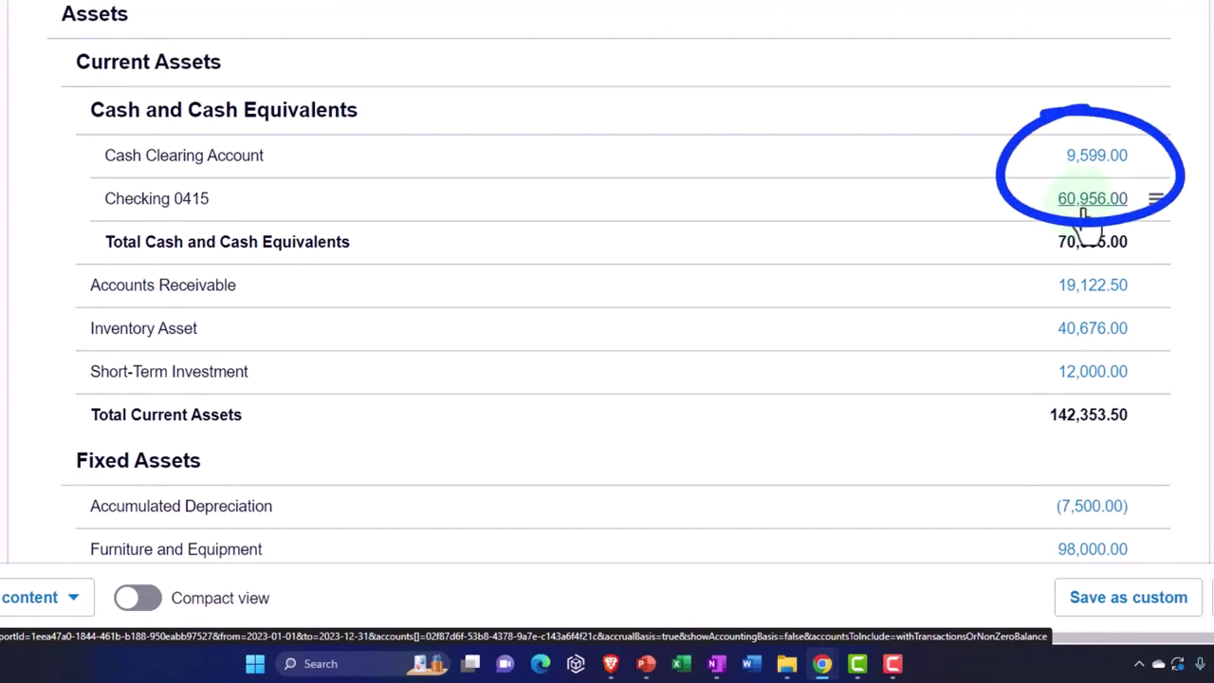
Open the Cash Clearing Account's transactions from the Balance Sheet, review the invoice deposits and return to the Balance Sheet.
click(1099, 157)
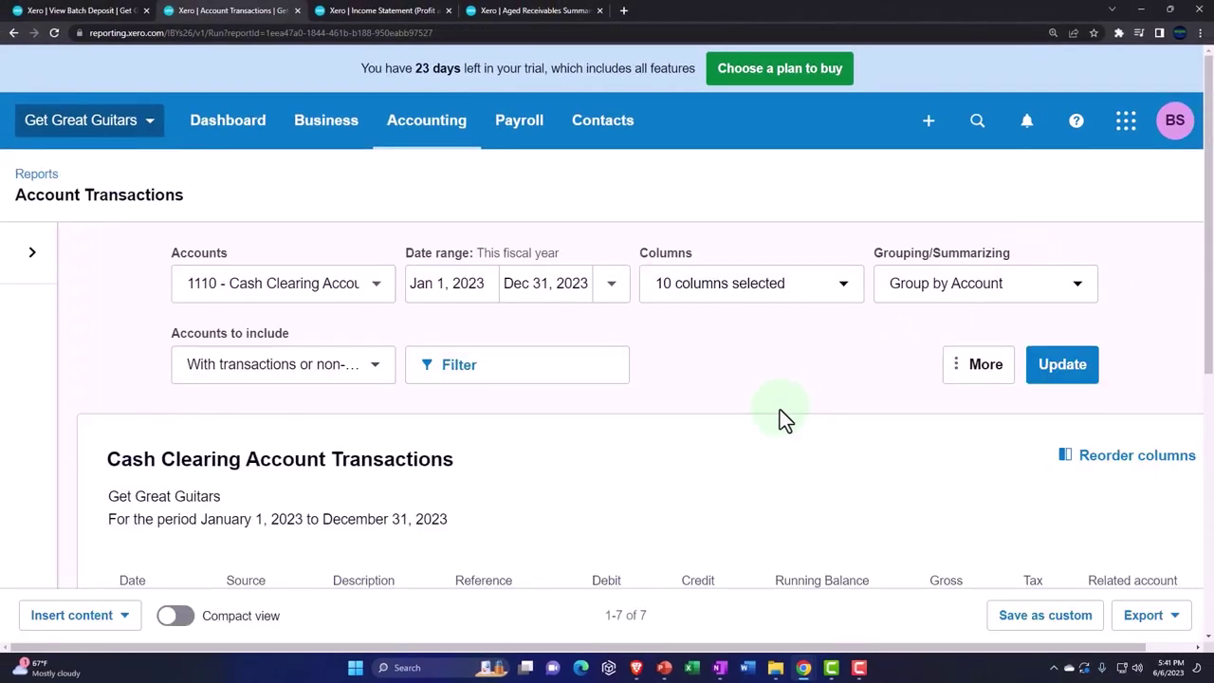
scroll(779, 408, down, 4)
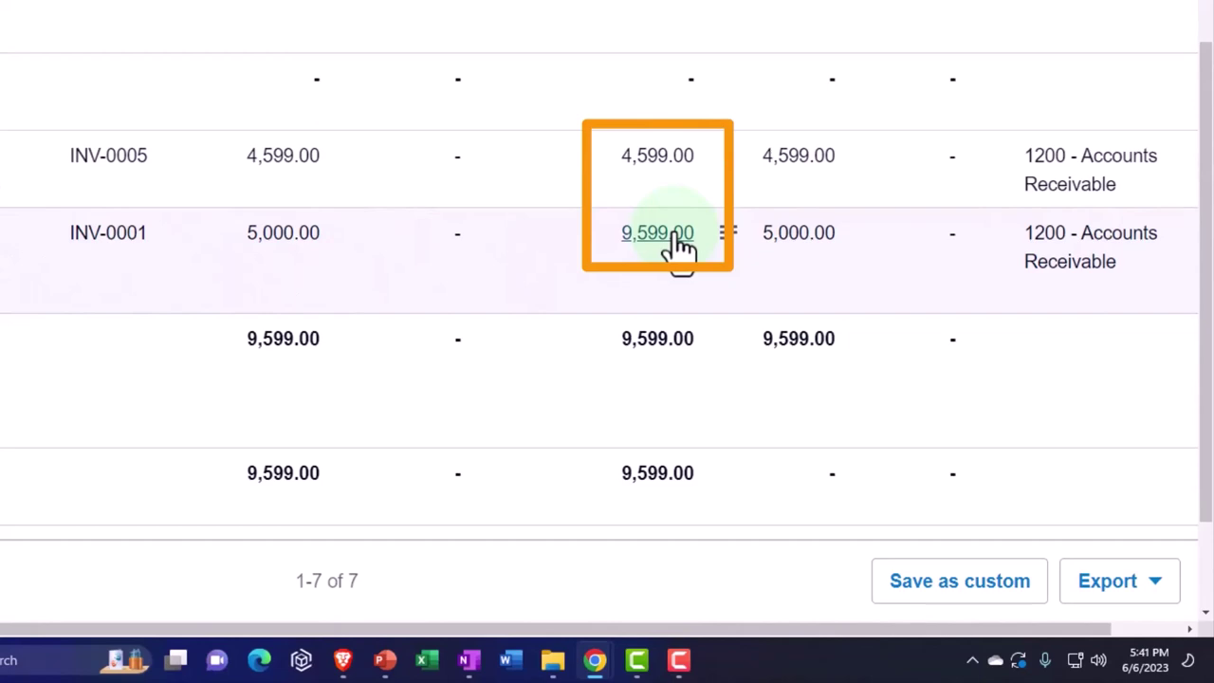
scroll(681, 249, up, 10)
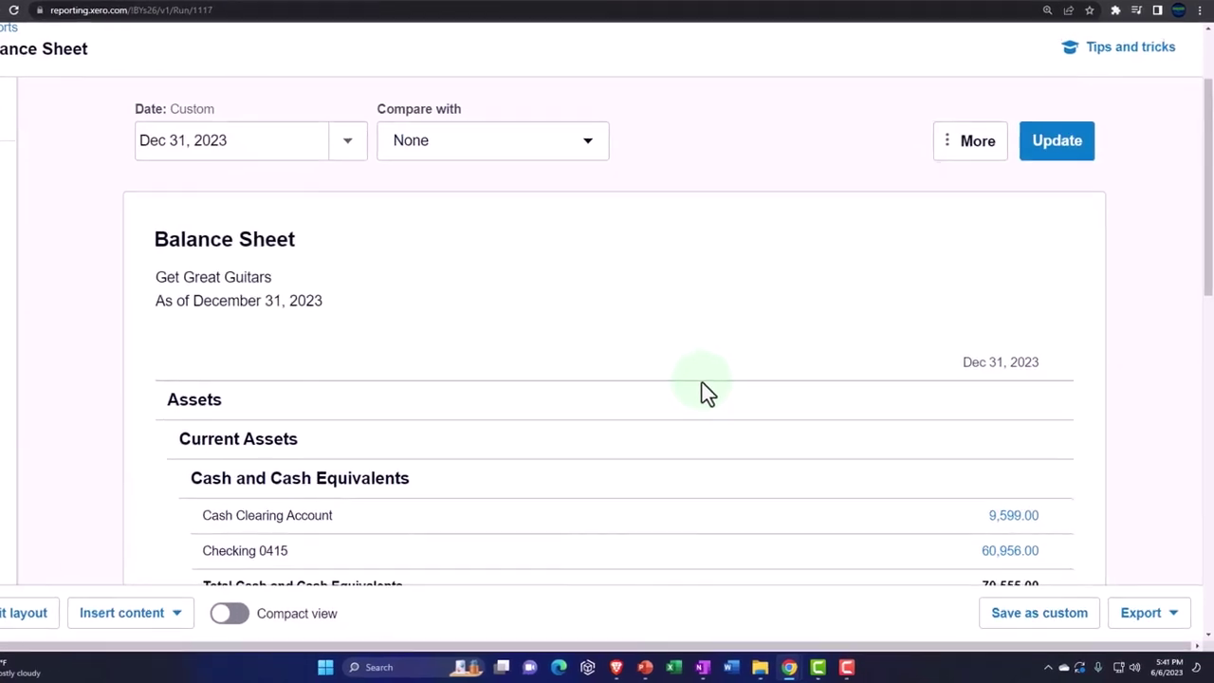
Review the Balance Sheet's Cash Clearing Account line and look at the available kinds of new transactions, including Receive money.
scroll(702, 382, down, 3)
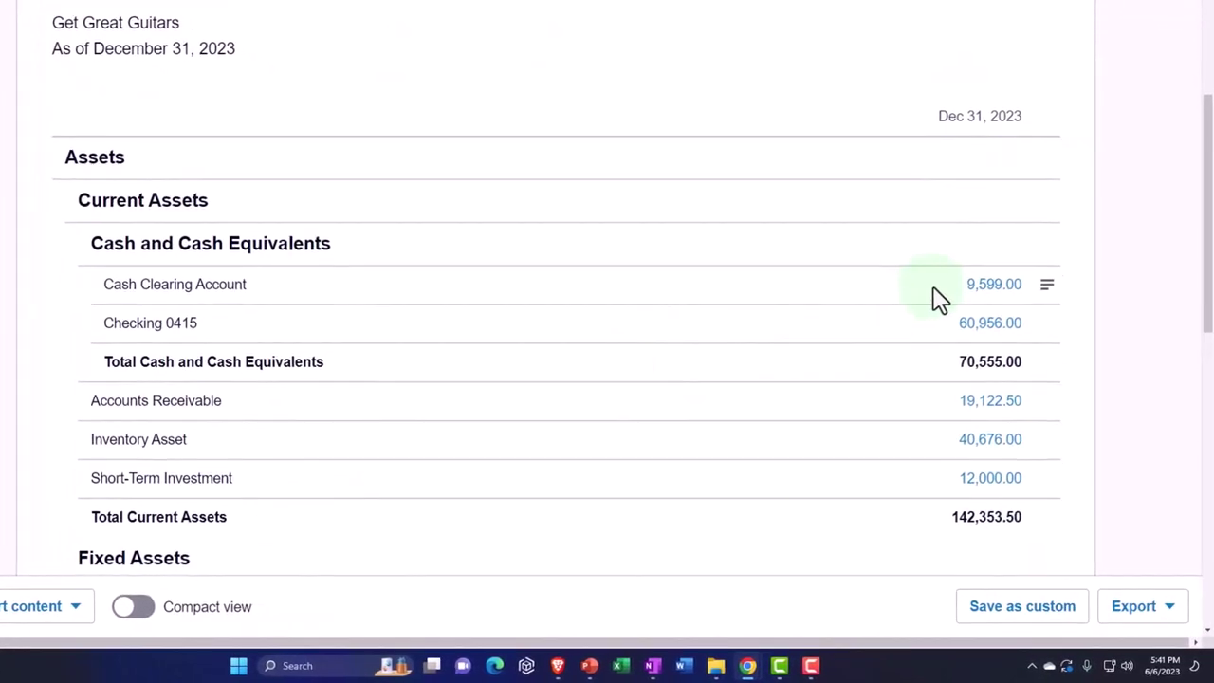
scroll(937, 299, up, 5)
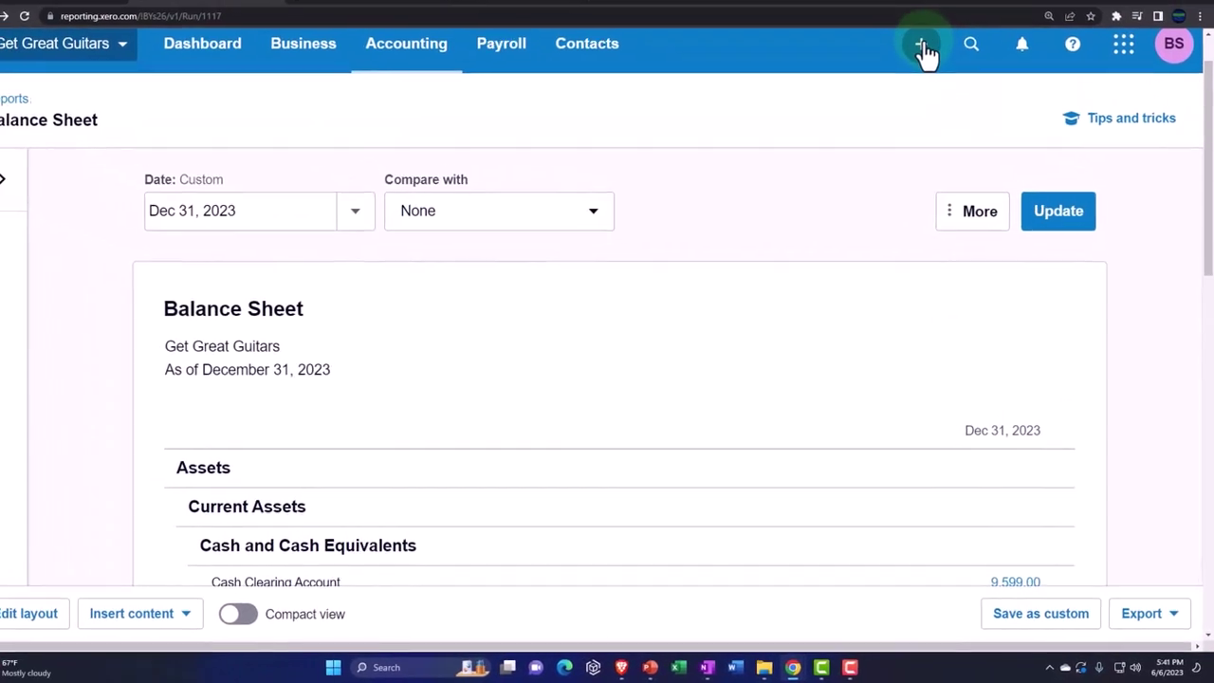
click(922, 47)
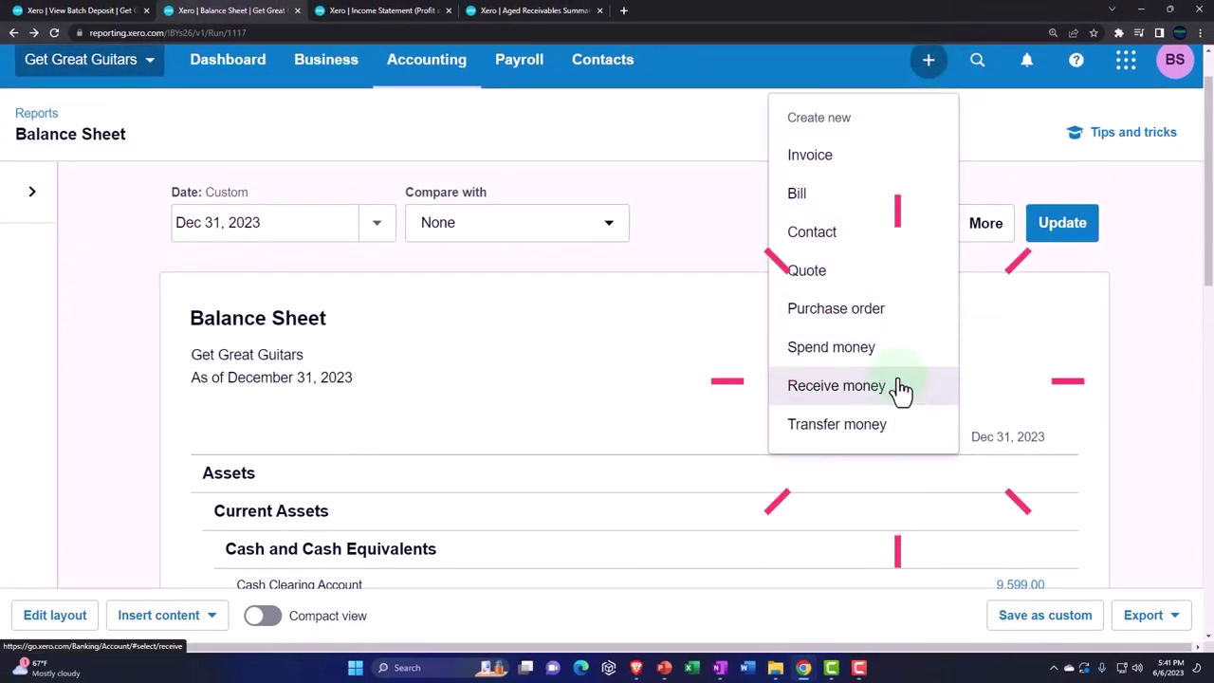
scroll(1149, 325, down, 3)
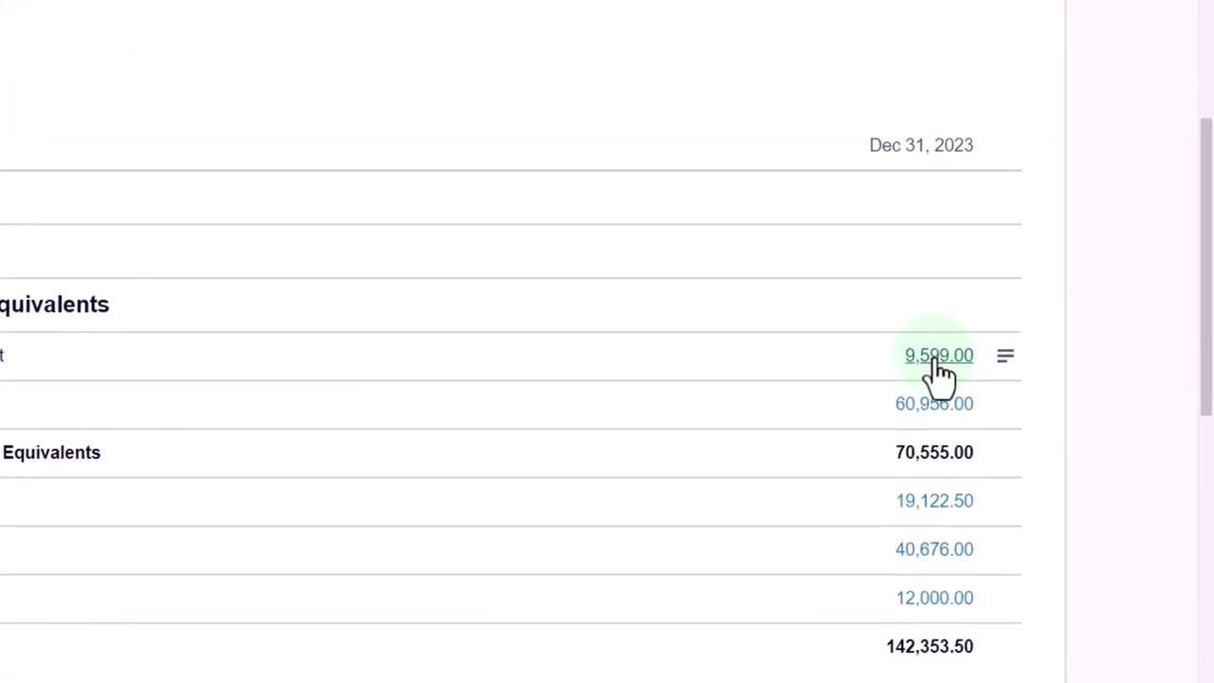
Update the Aged Receivables Summary and compare its total with Accounts Receivable on the Balance Sheet.
scroll(916, 407, down, 1)
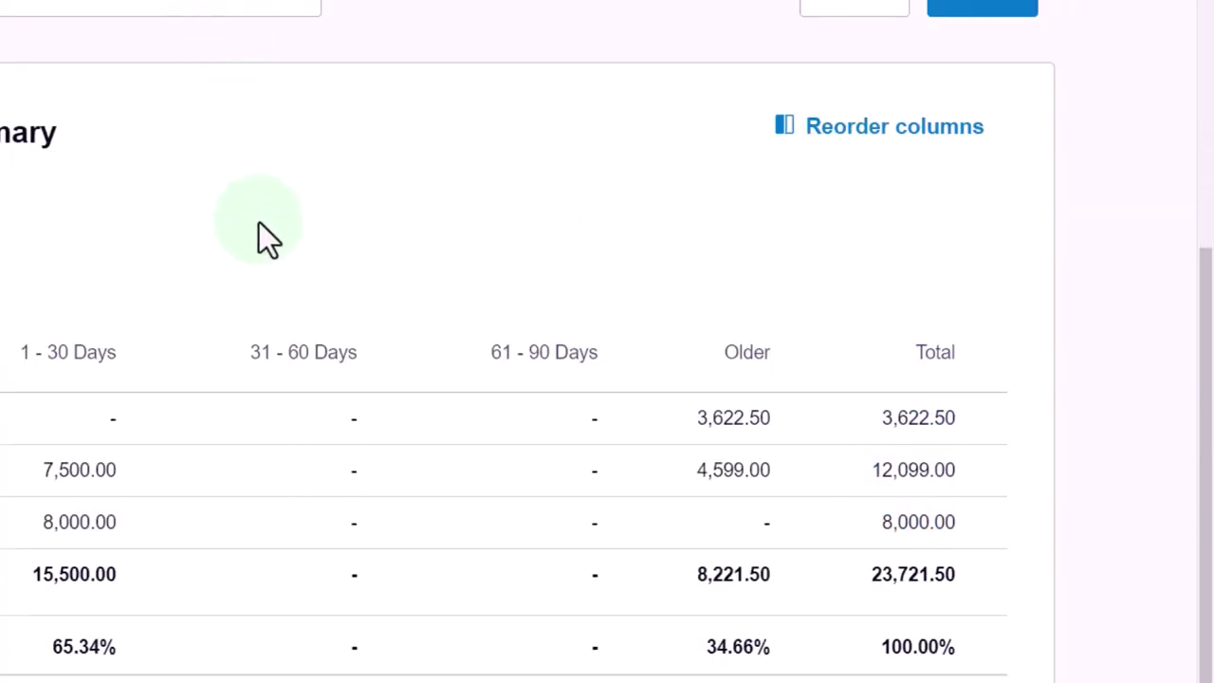
click(961, 6)
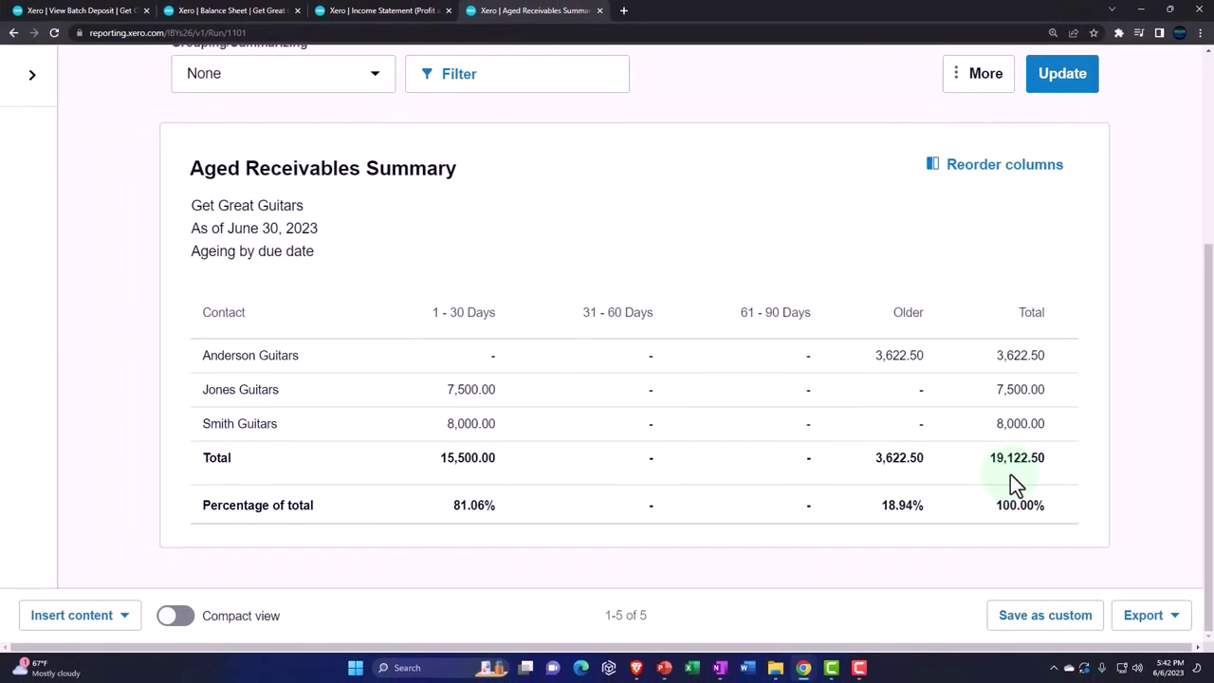
click(244, 13)
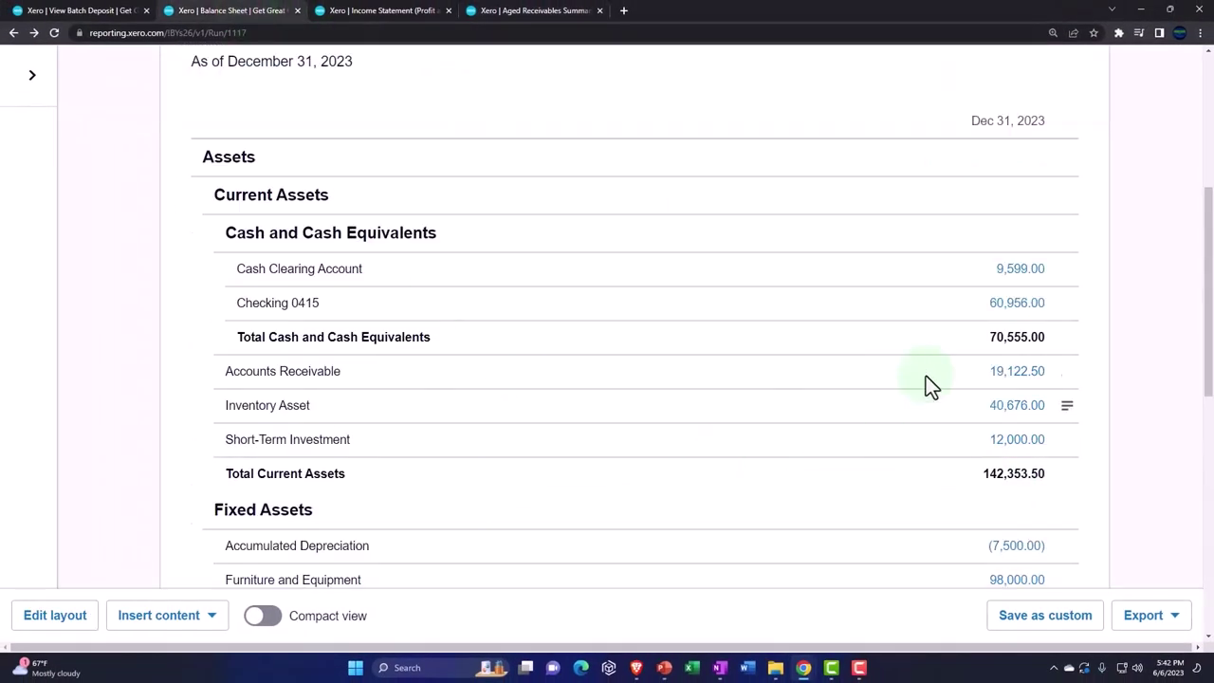
Return to the batch deposit, go to the sales invoices and check those awaiting payment and those paid.
click(87, 12)
click(271, 108)
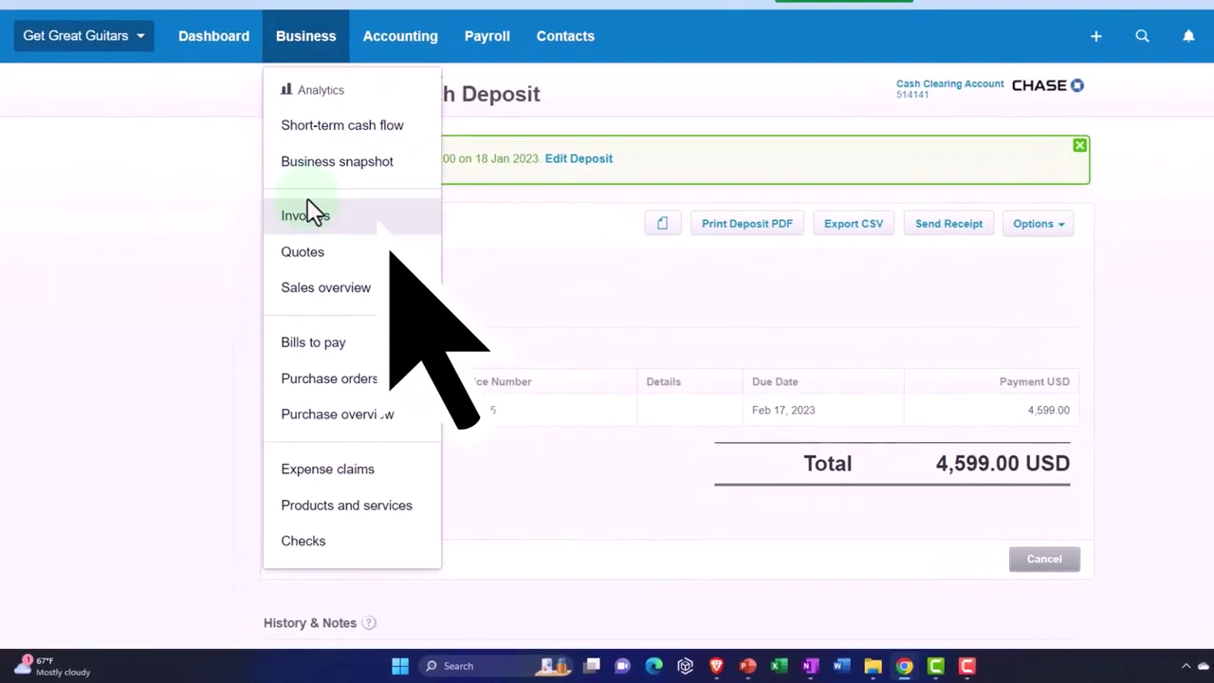
click(308, 205)
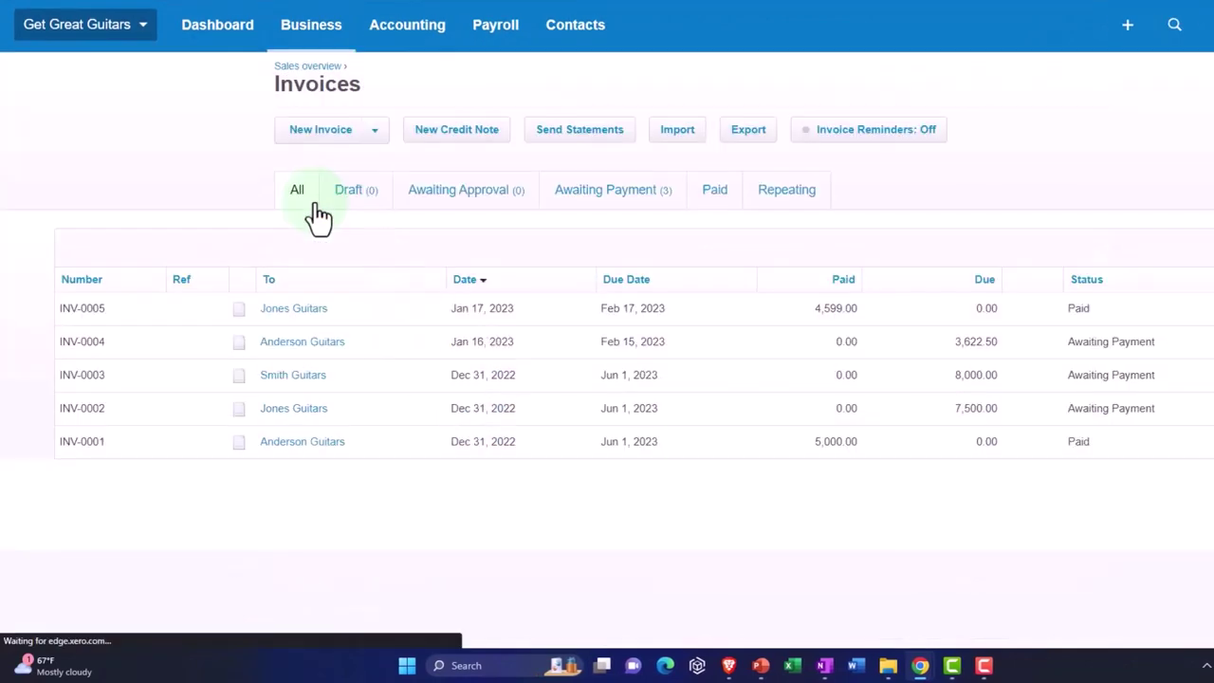
click(640, 204)
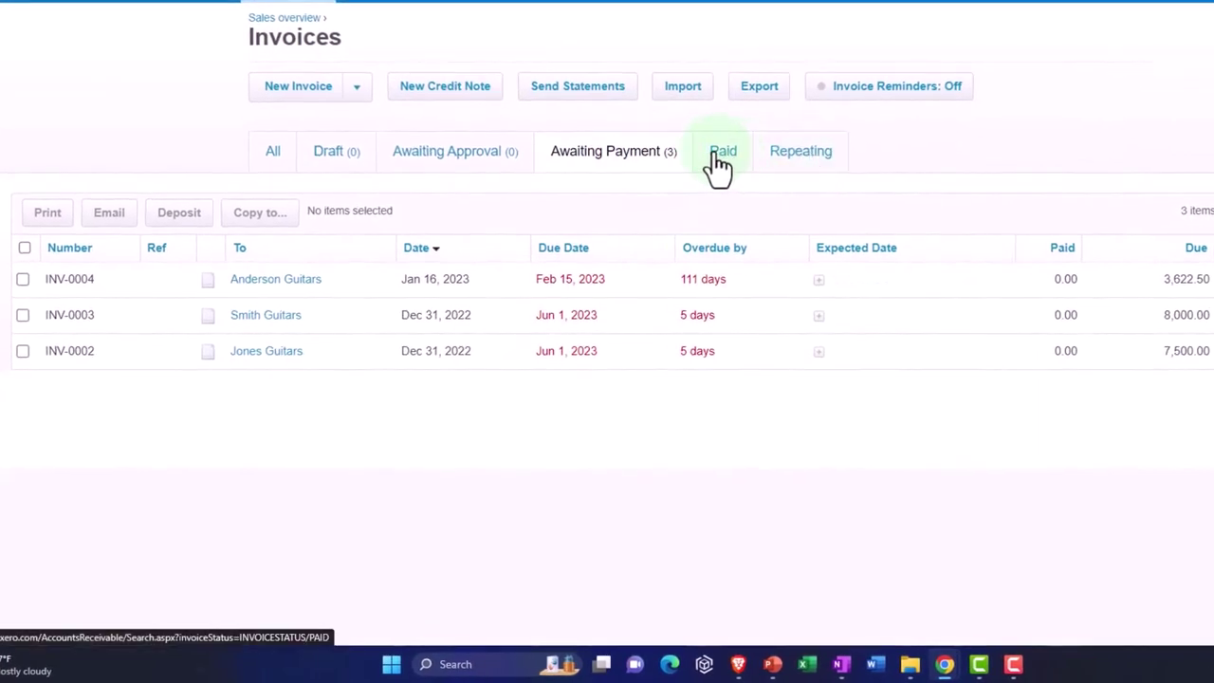
click(721, 154)
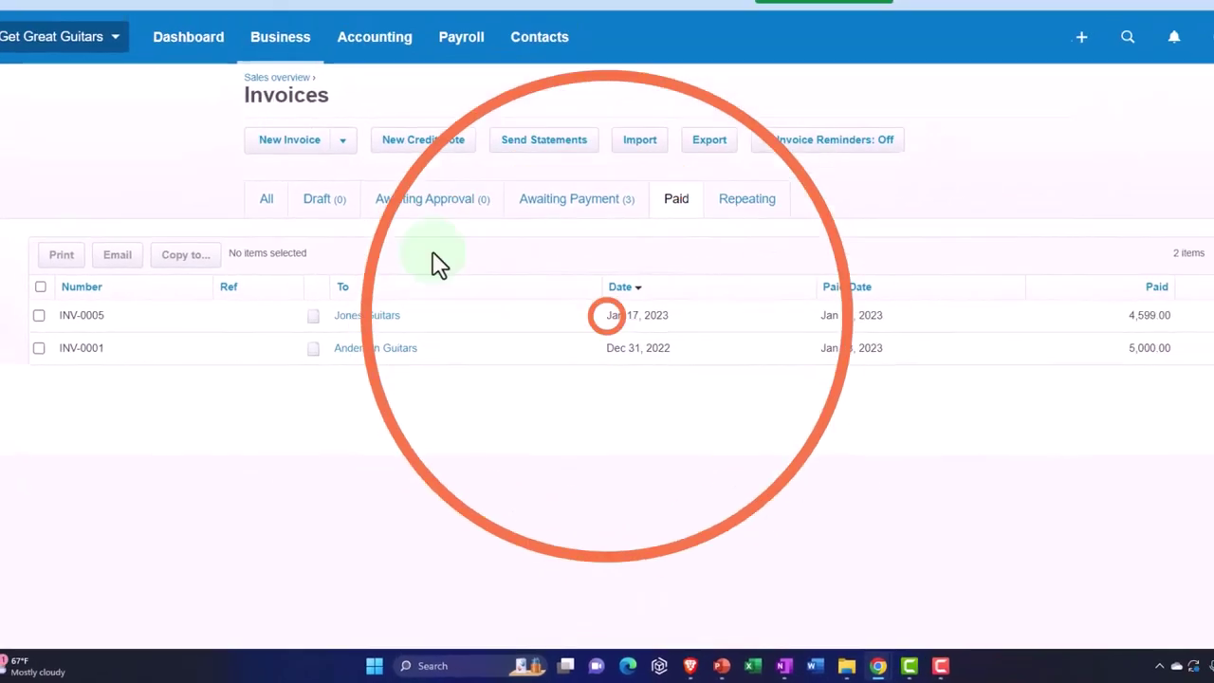
Open the Jones Guitars customer record from the list of all contacts.
click(510, 103)
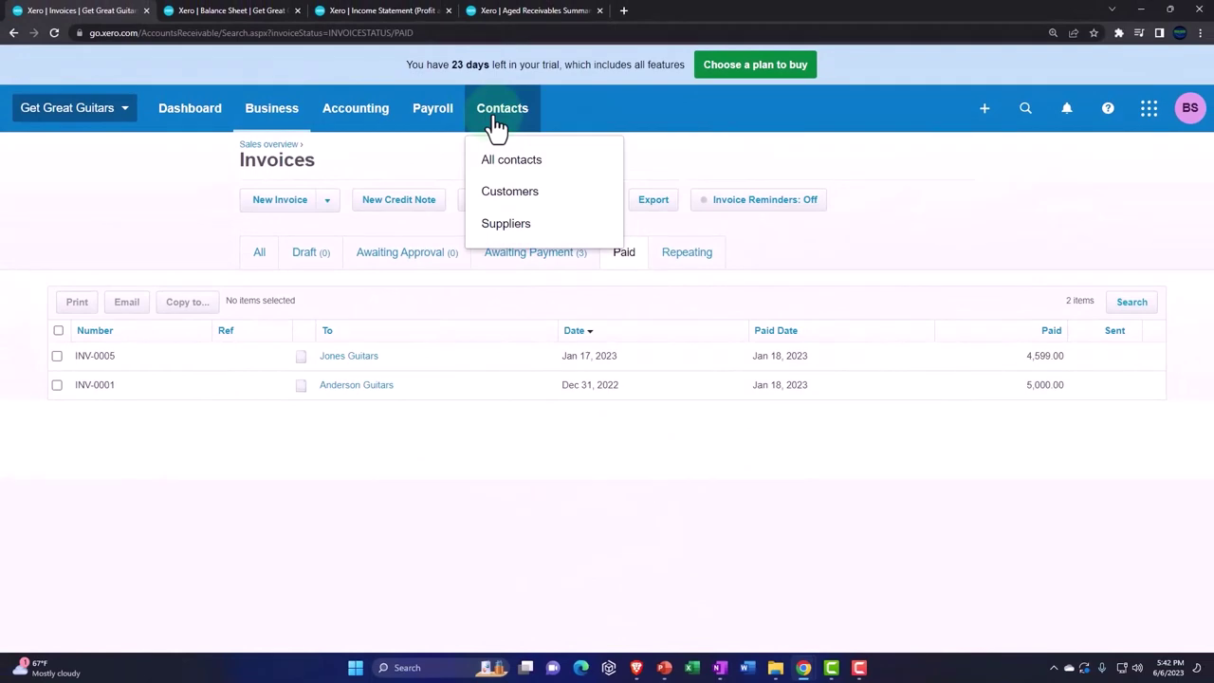
click(510, 162)
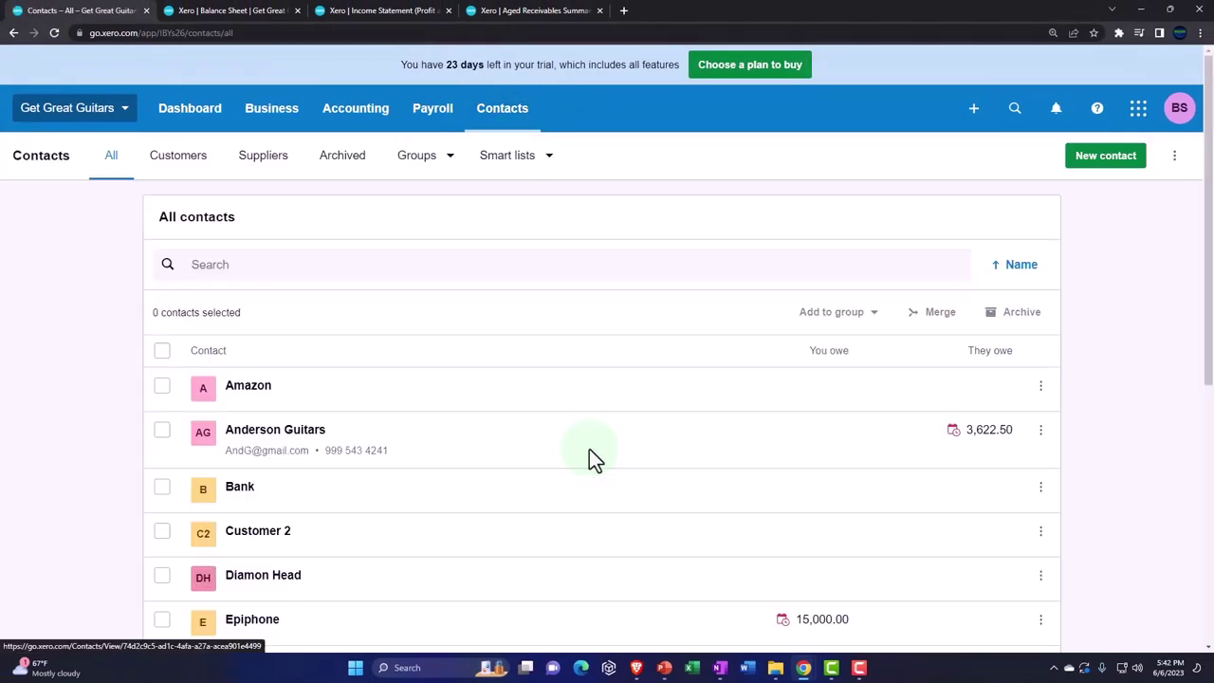
scroll(589, 461, down, 2)
scroll(589, 461, down, 2)
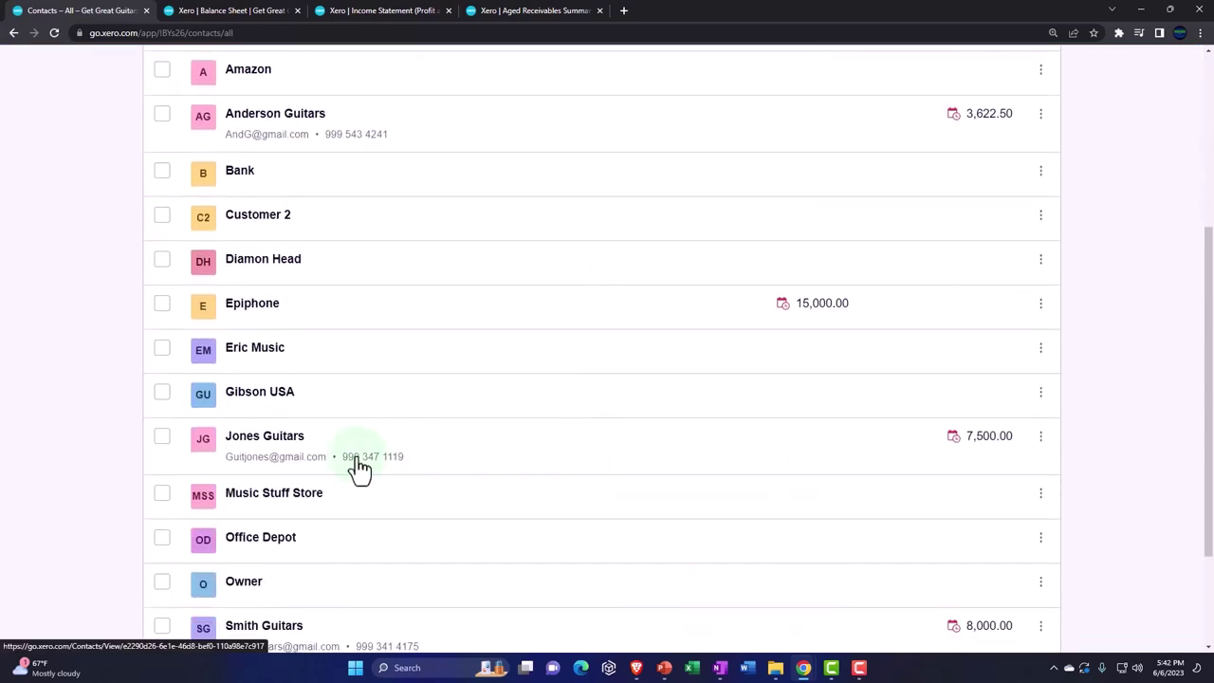
click(293, 445)
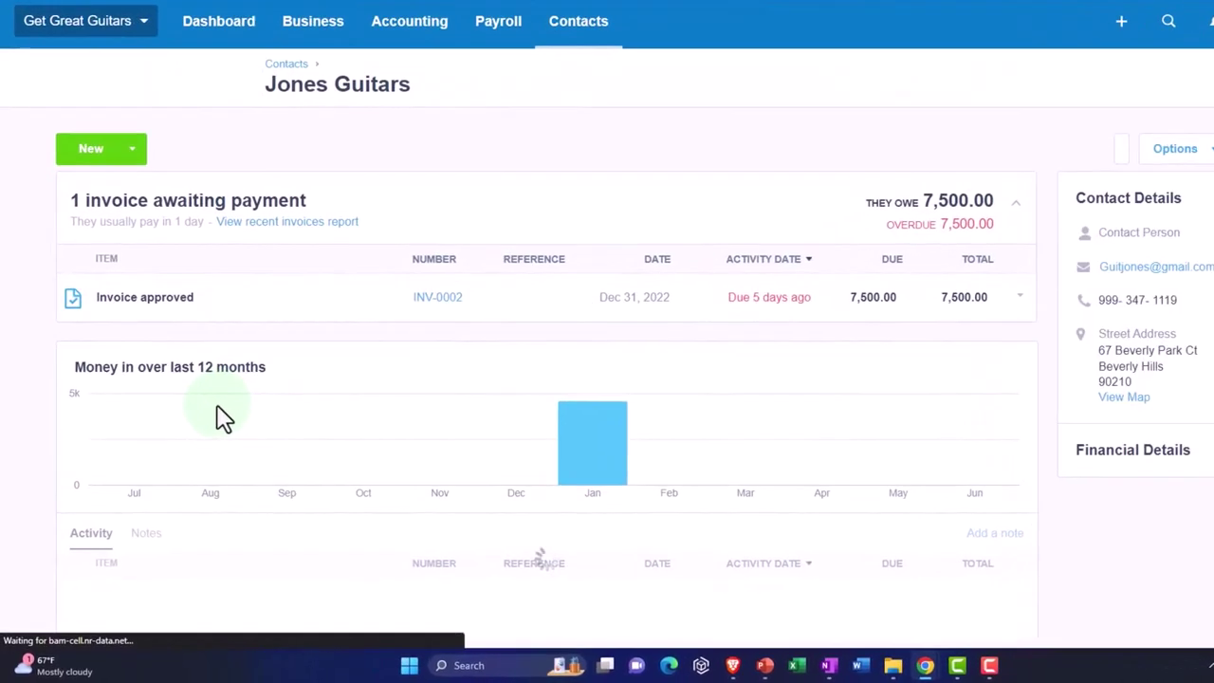
Open paid invoice INV-0005 from the Jones Guitars activity, review its payment history and open the linked payment transaction.
scroll(220, 417, down, 3)
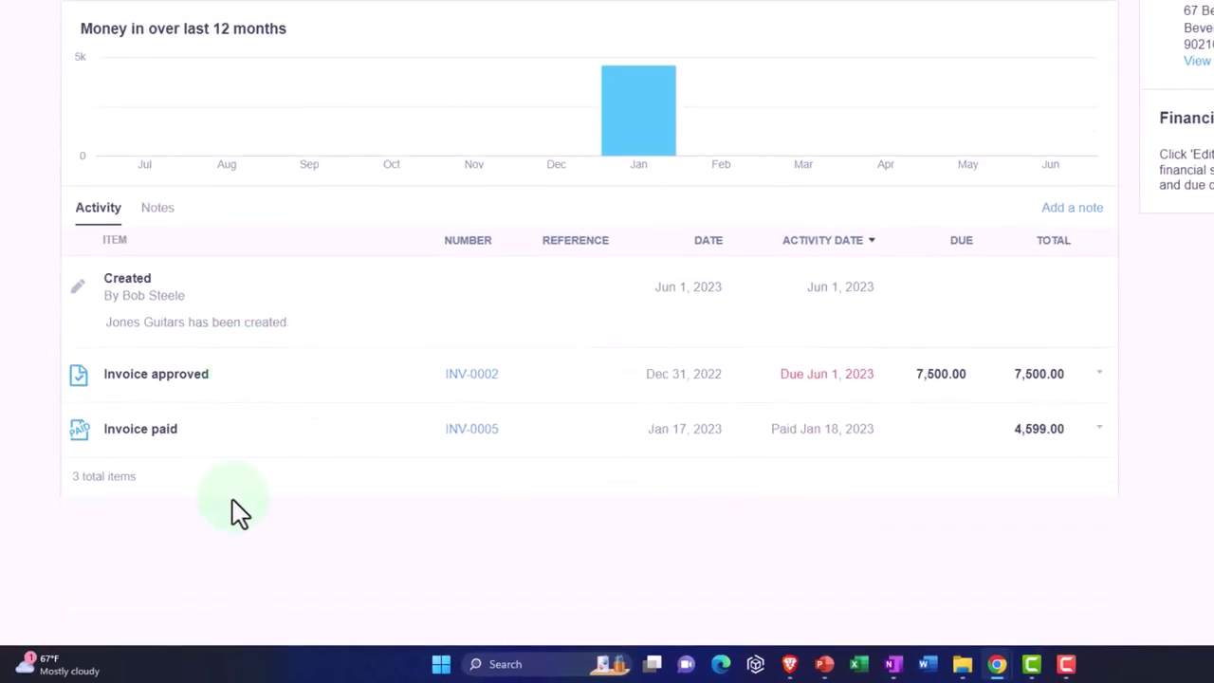
click(474, 432)
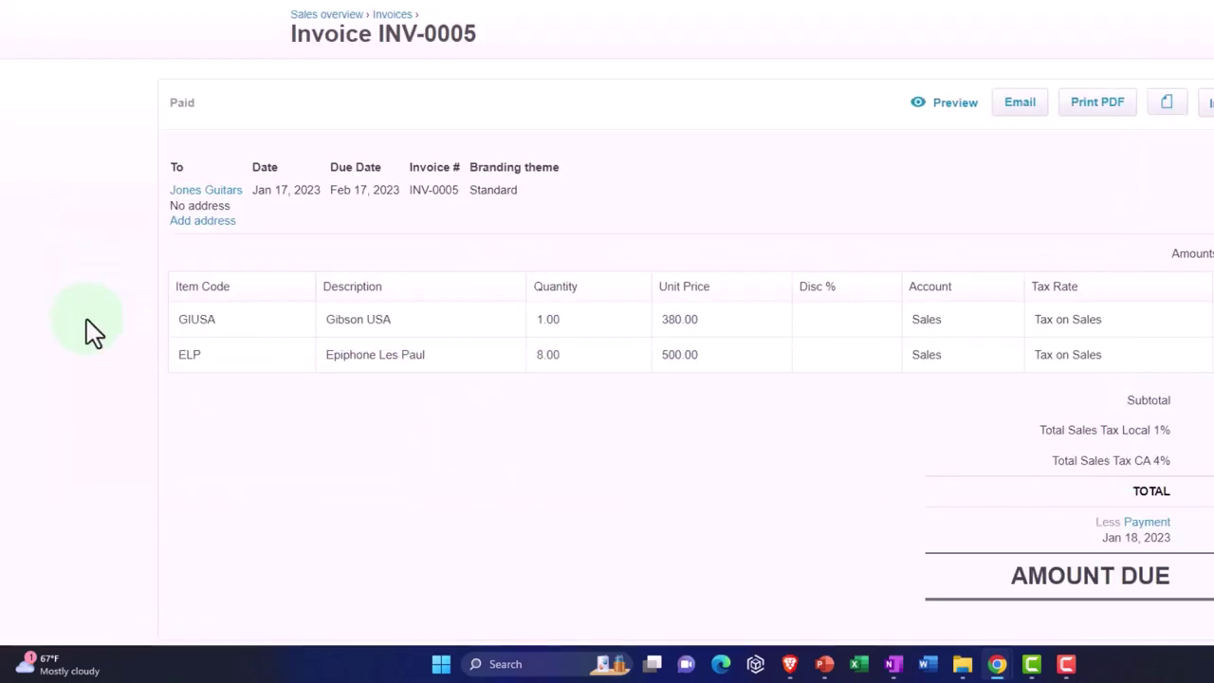
scroll(86, 320, down, 3)
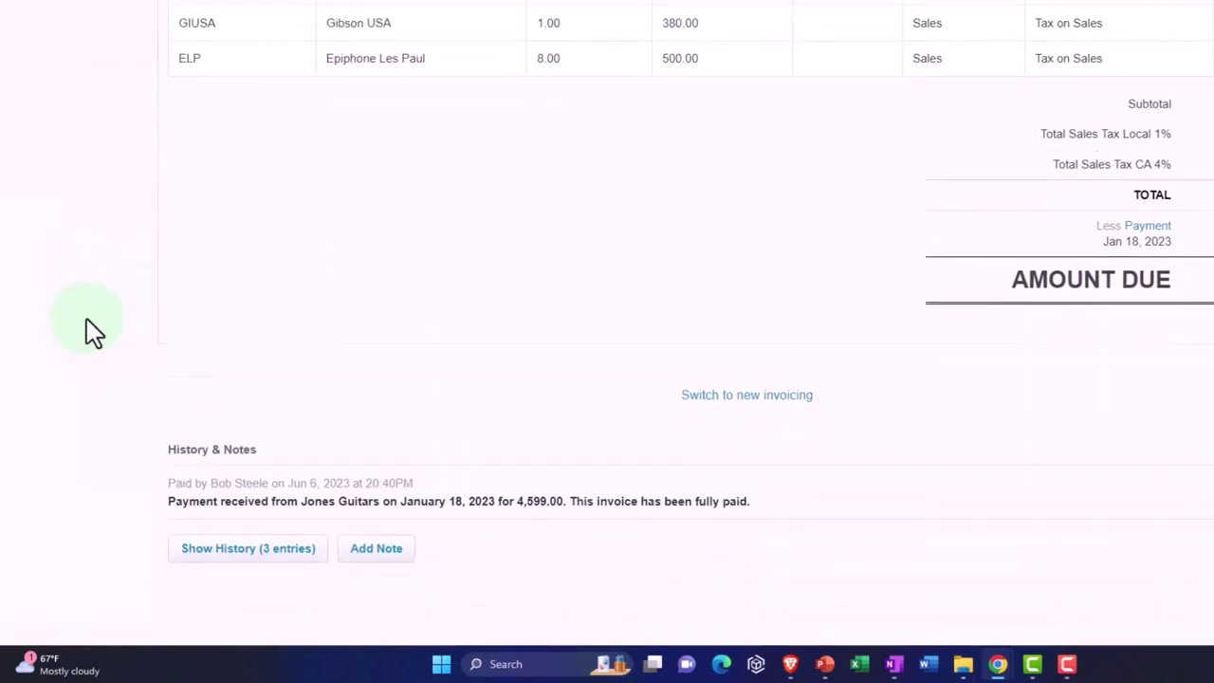
scroll(86, 319, up, 3)
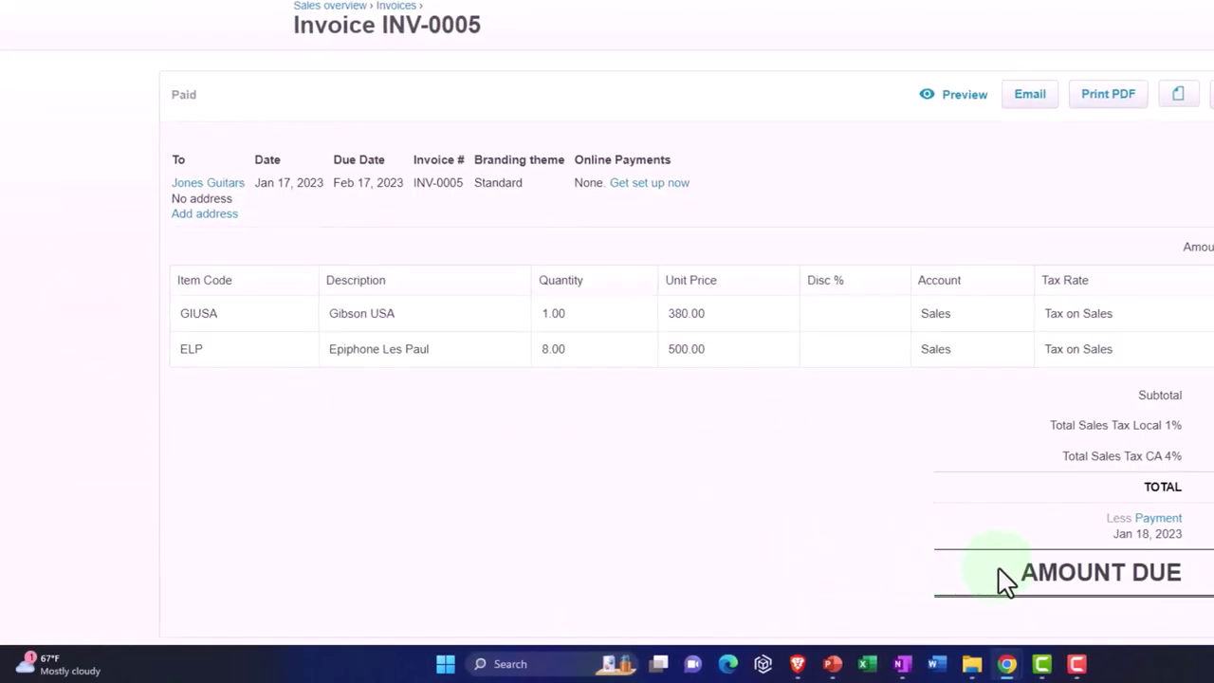
click(1158, 522)
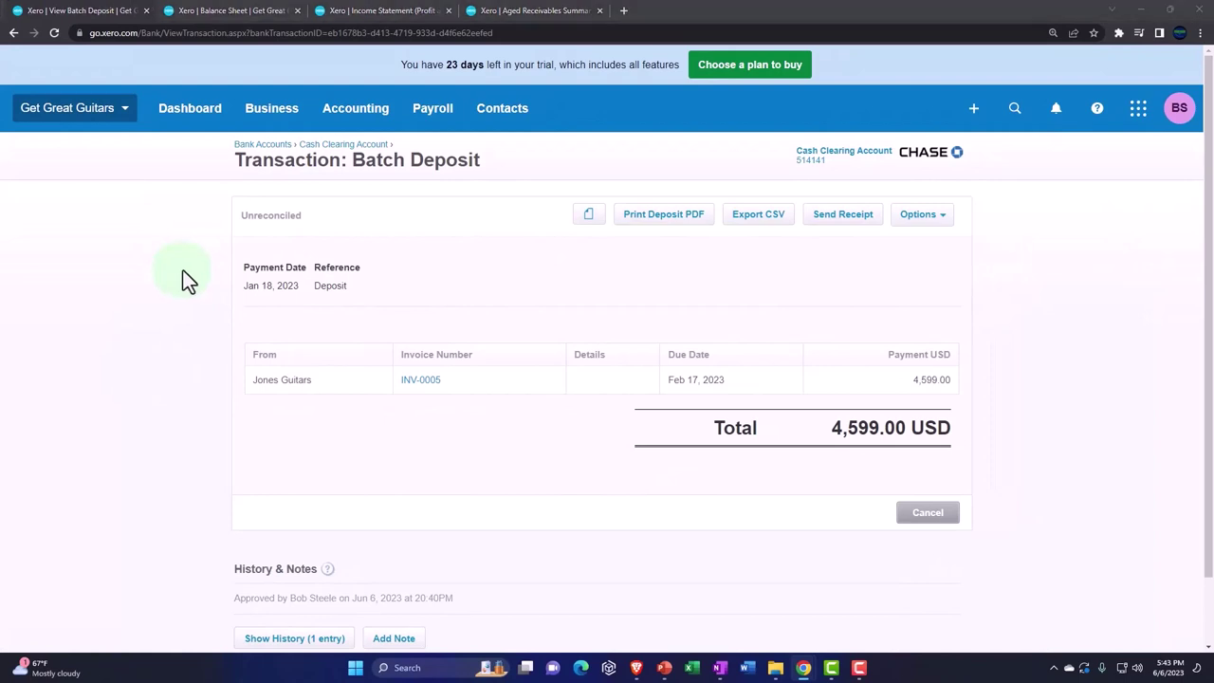
Start a batch deposit for Smith Guitars invoice INV-0003 from the sales invoices awaiting payment.
click(275, 114)
click(293, 269)
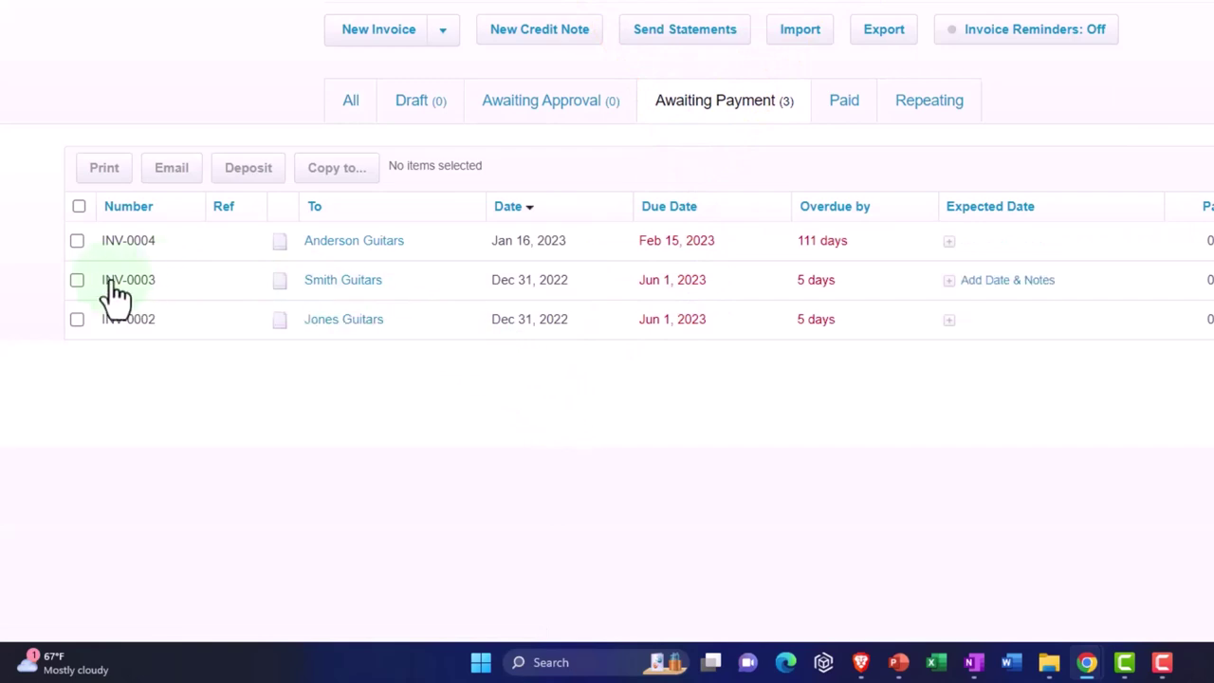
click(77, 280)
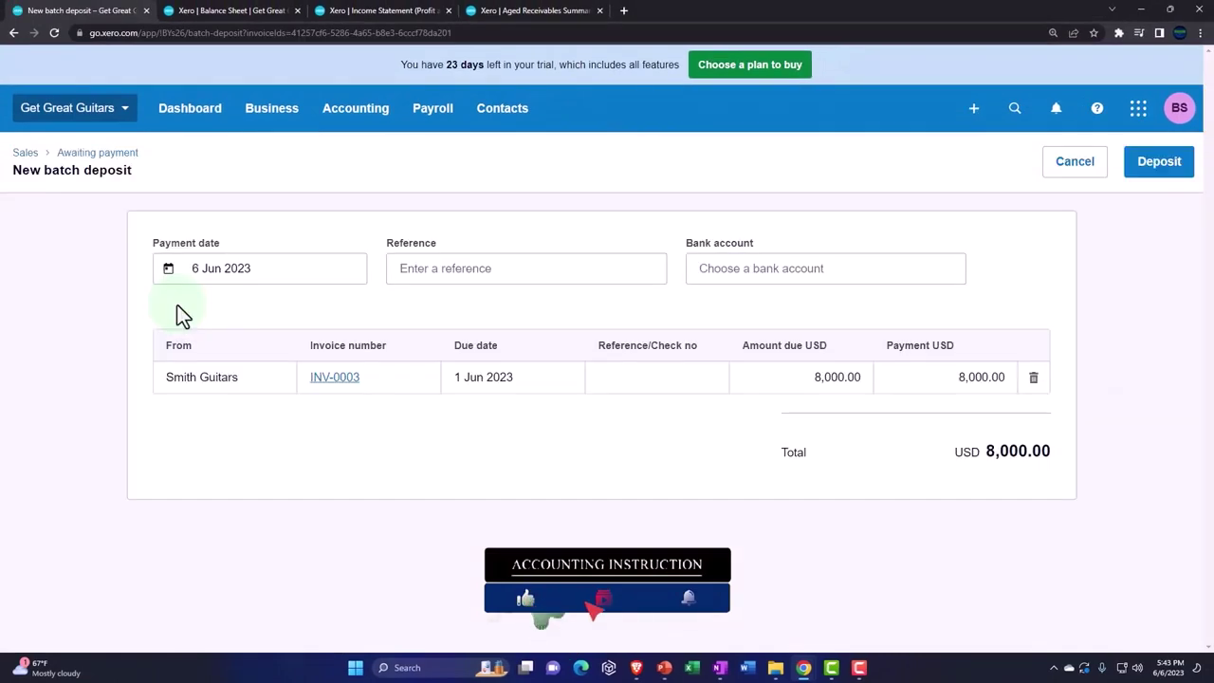
Set the batch deposit's payment date to 18 Jan 2023 and its reference to Deposit.
click(292, 270)
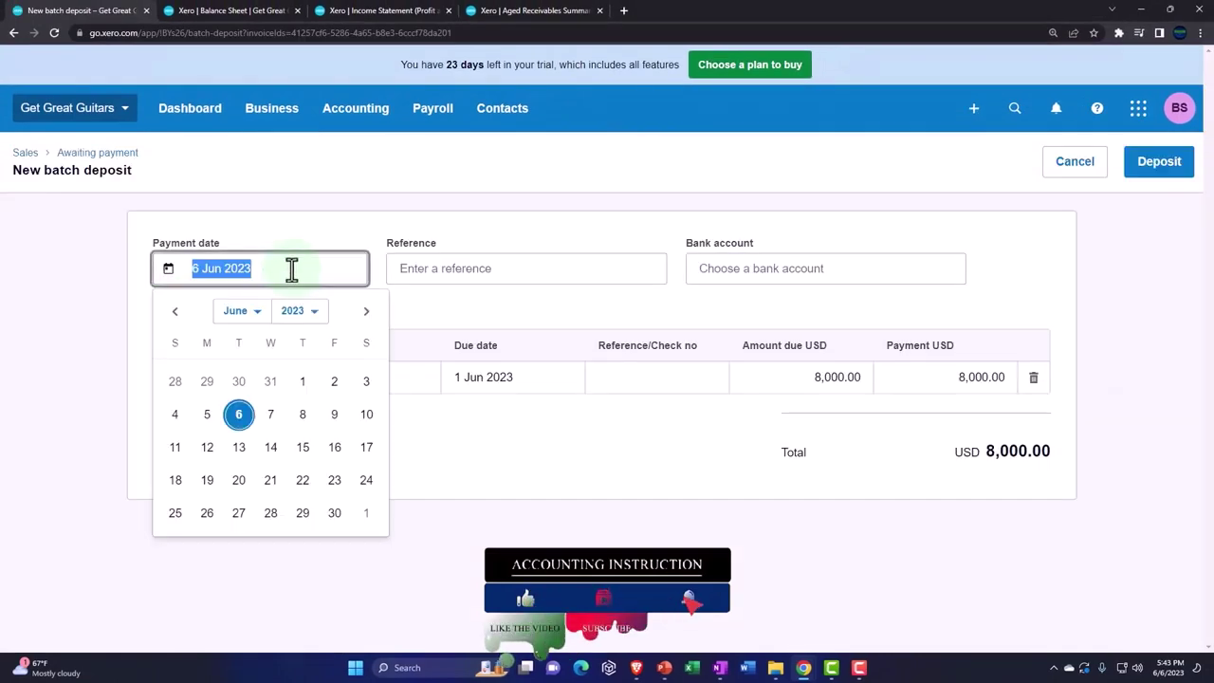
click(242, 311)
click(262, 330)
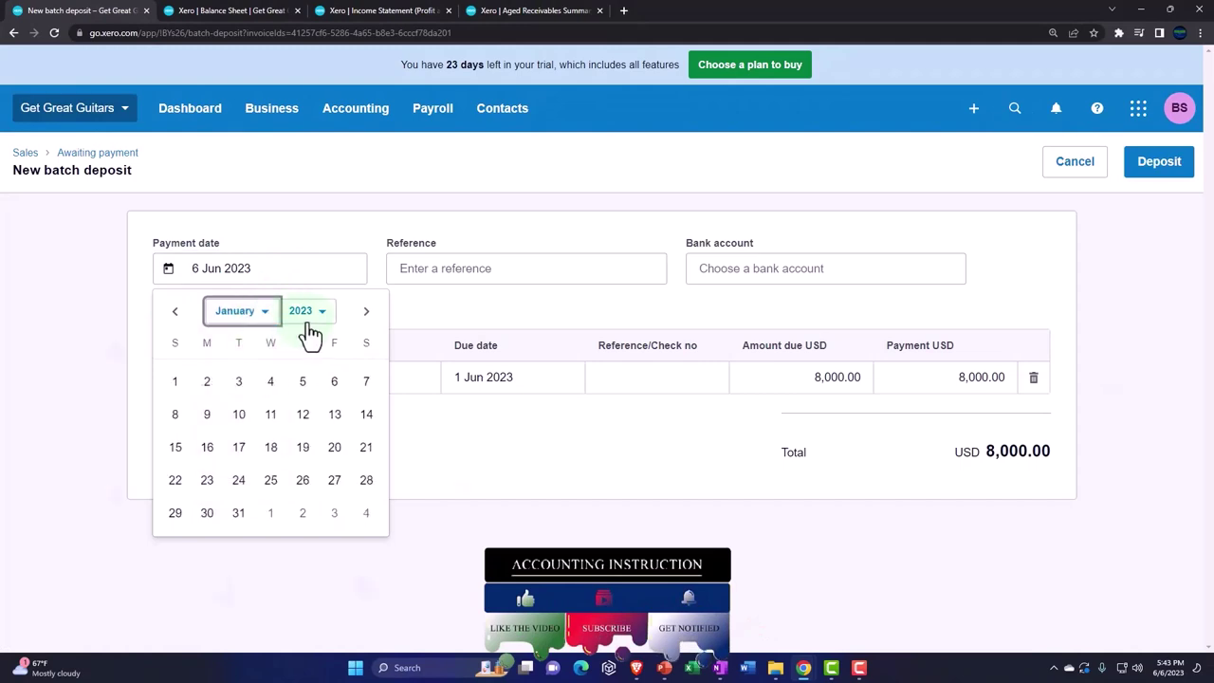
click(273, 449)
key(Tab)
text(Deposit)
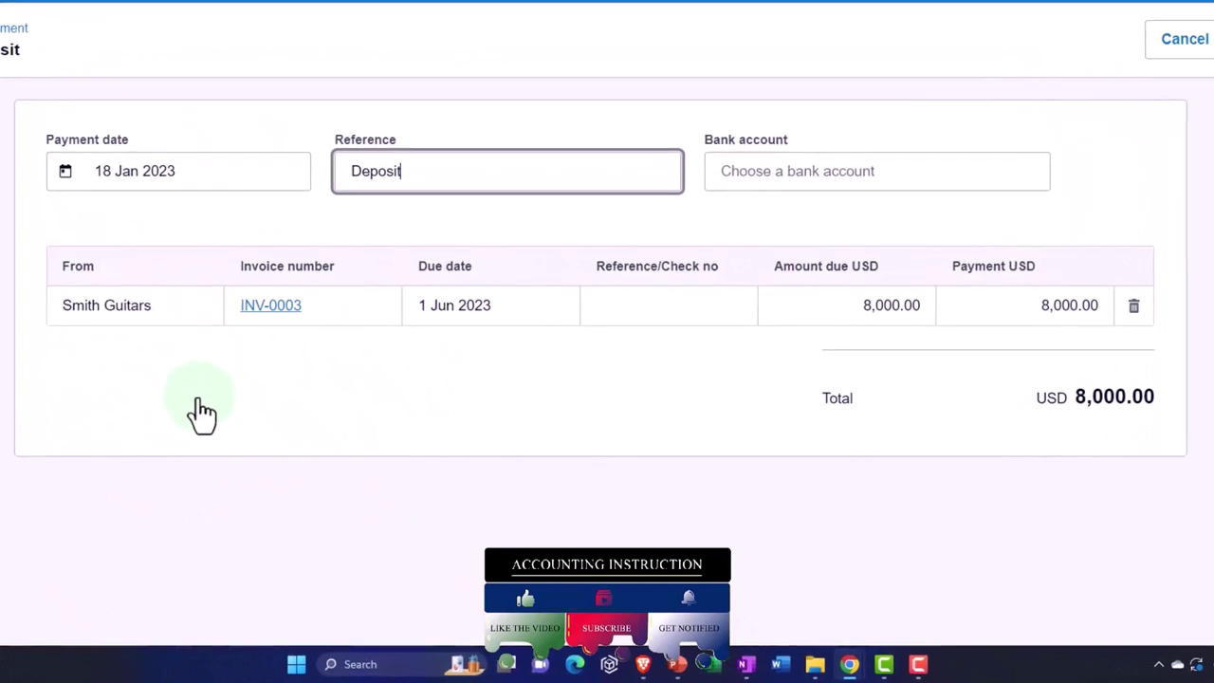
Assign the deposit to bank account 1110 - Cash Clearing Account and record it.
key(Tab)
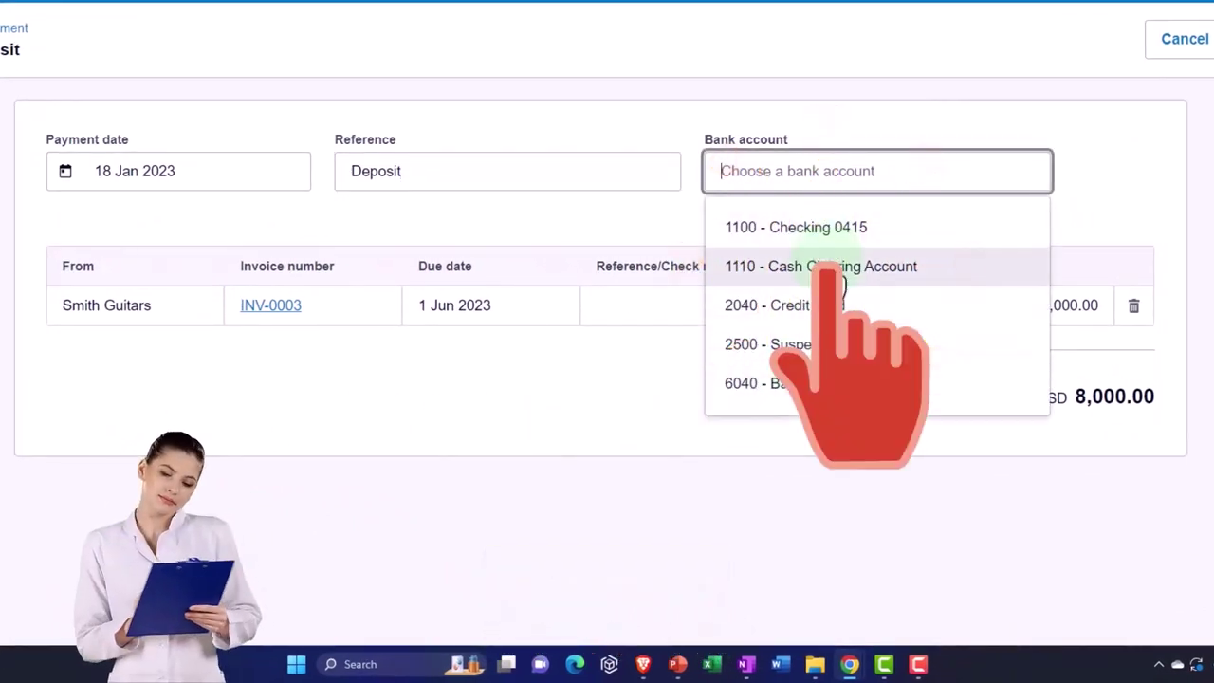
click(829, 266)
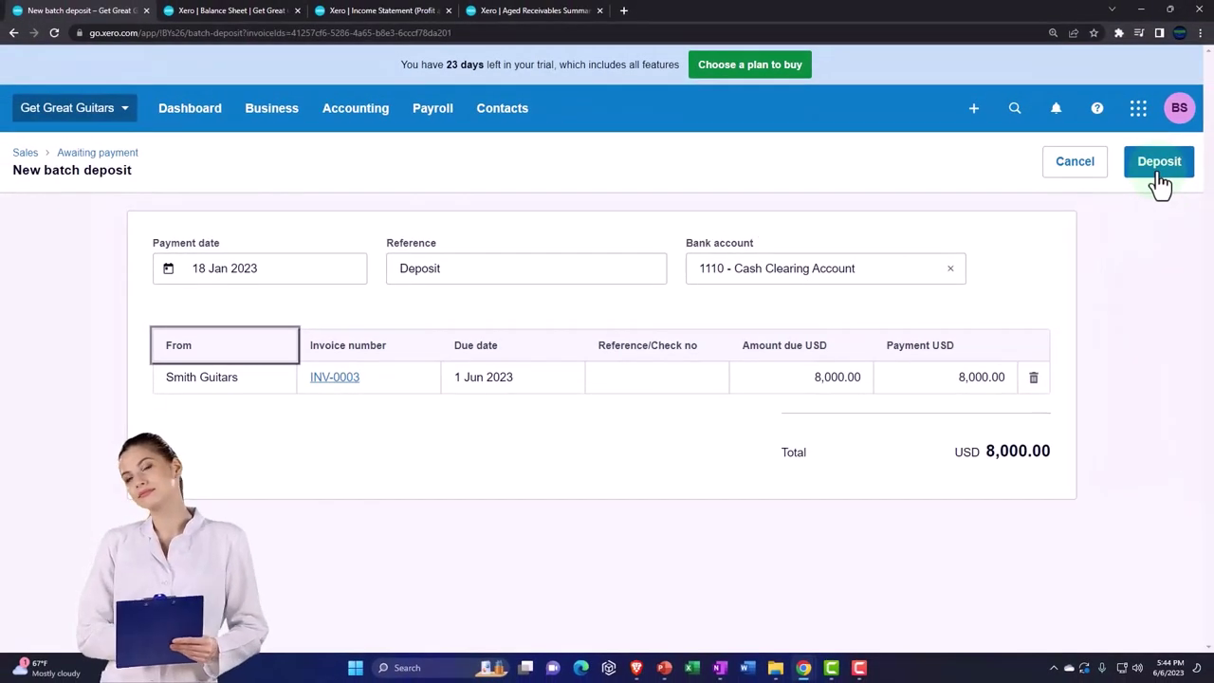
click(1159, 175)
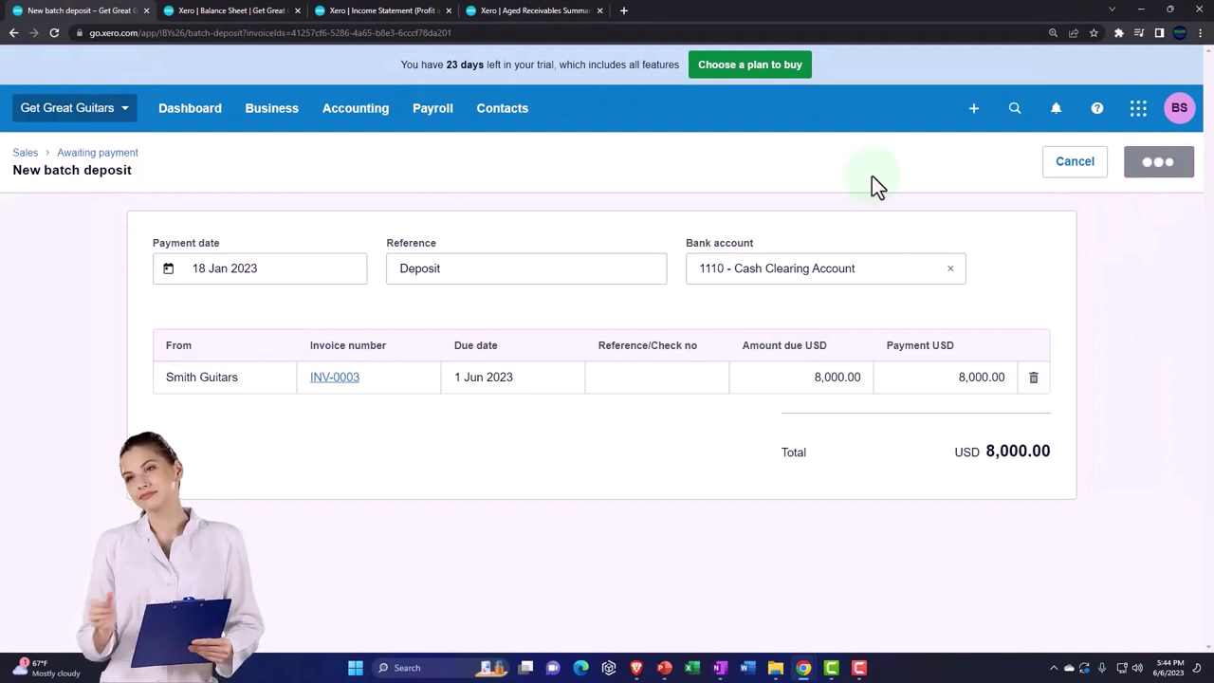
Update the Balance Sheet and check the Cash Clearing Account line under Cash and Cash Equivalents.
click(237, 13)
scroll(668, 287, up, 3)
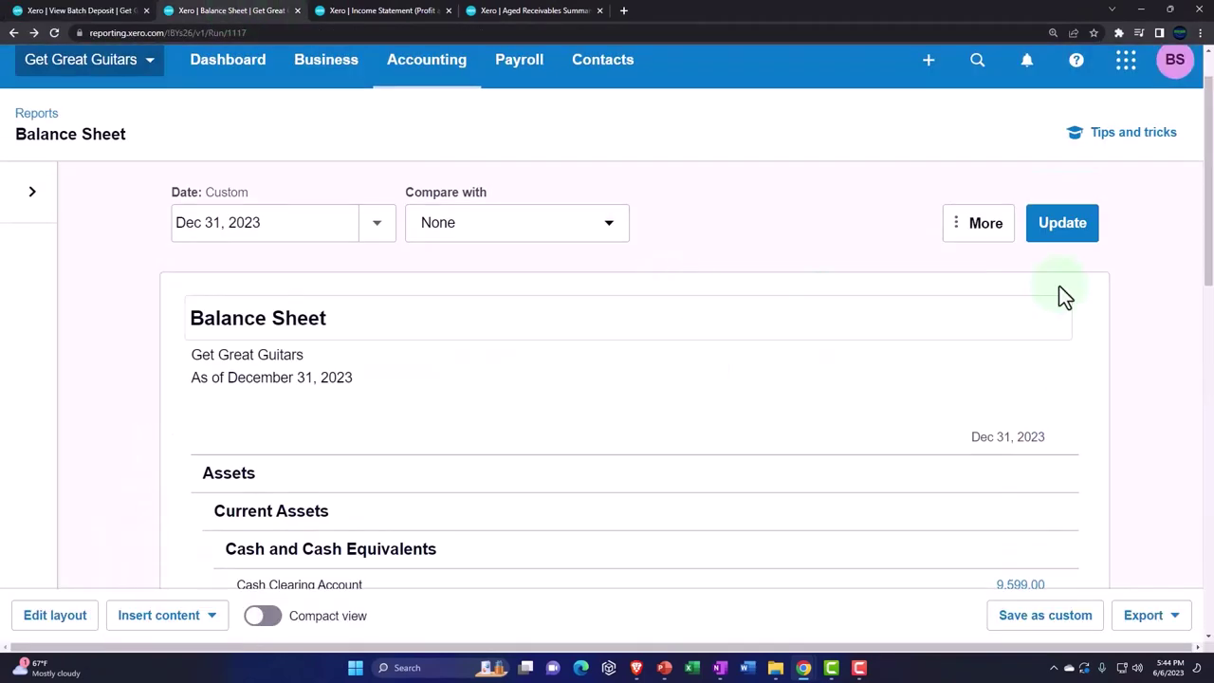
click(1073, 235)
scroll(915, 339, down, 3)
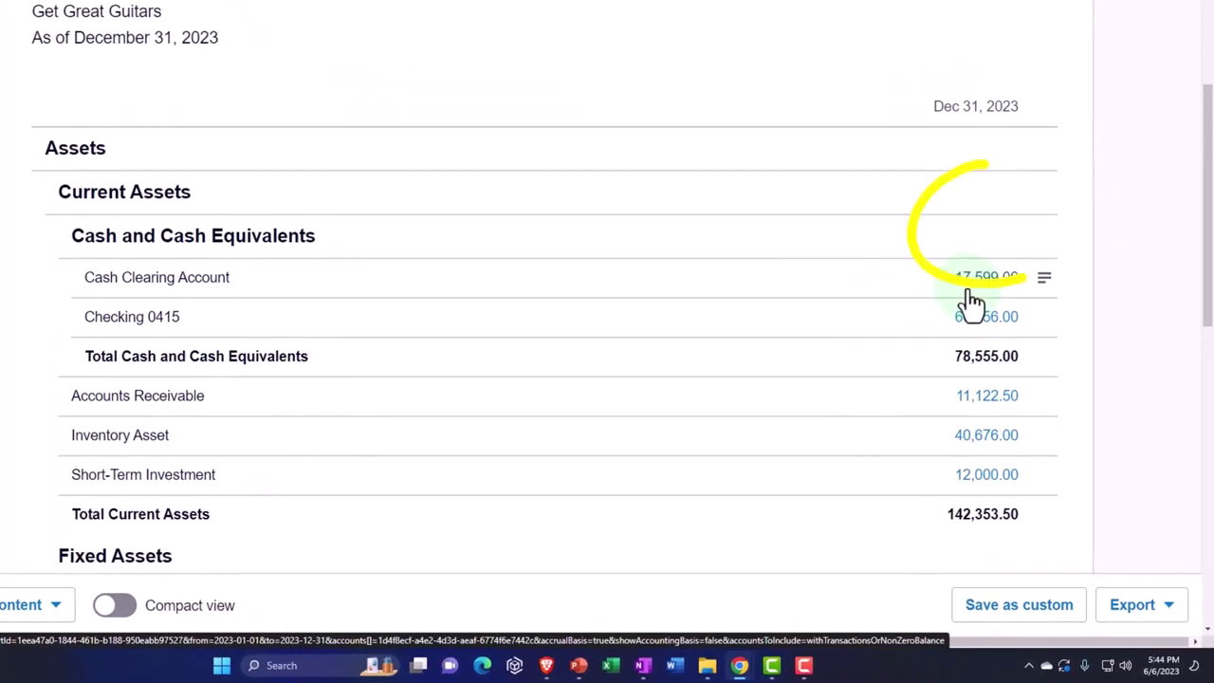
scroll(996, 285, down, 1)
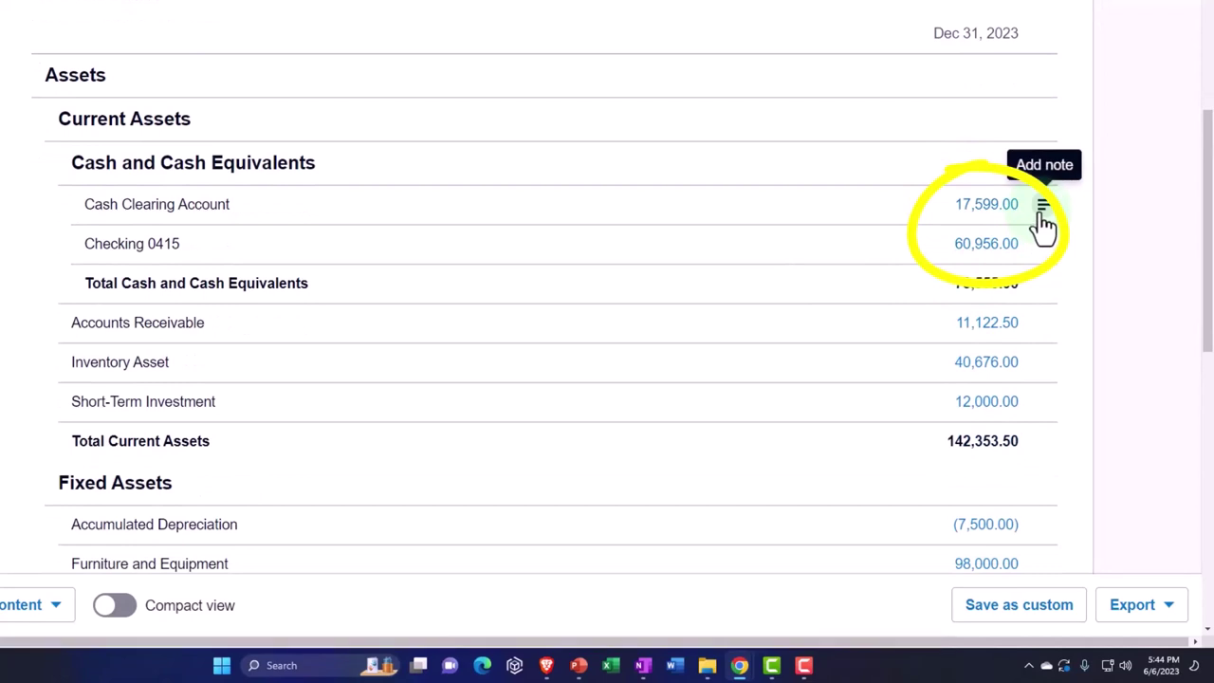